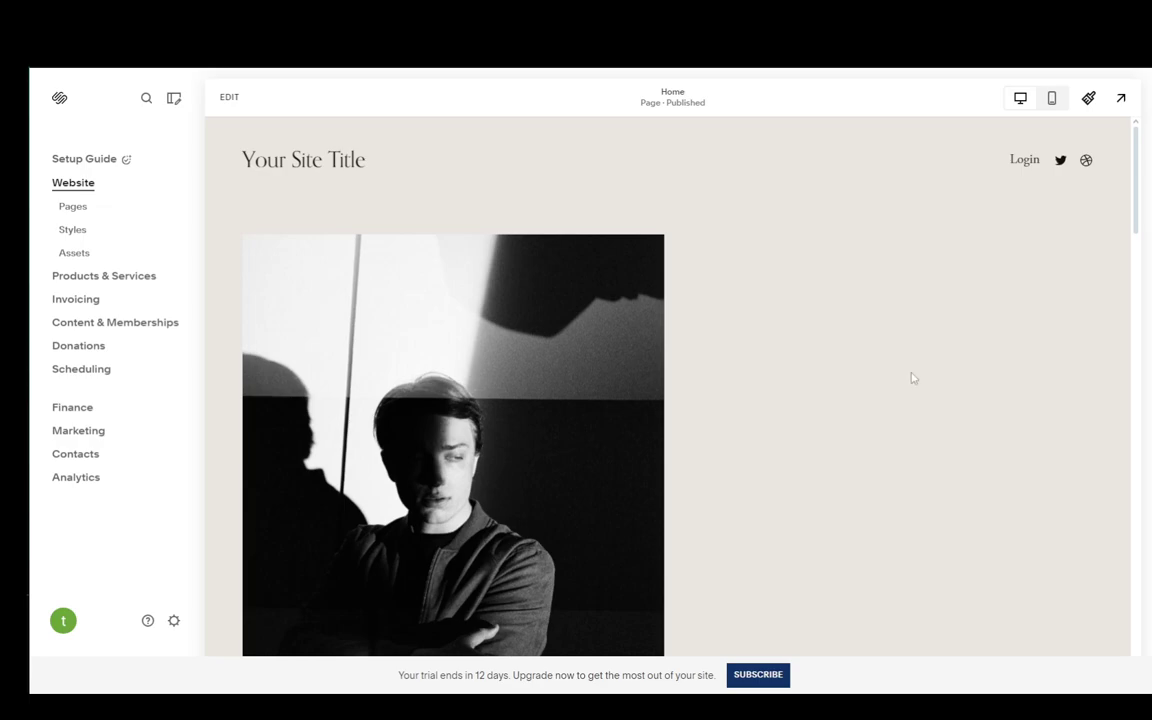
Look over the Squarespace site's home page preview and its list of pages.
scroll(912, 378, down, 15)
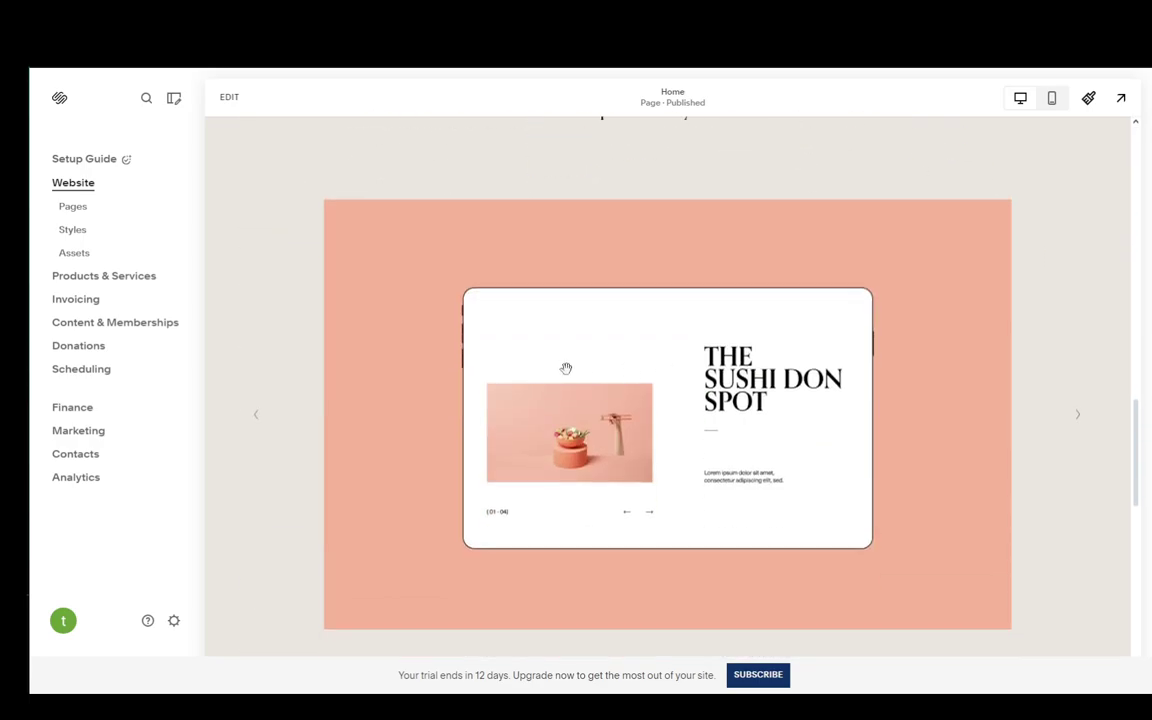
scroll(566, 368, down, 9)
scroll(563, 393, up, 6)
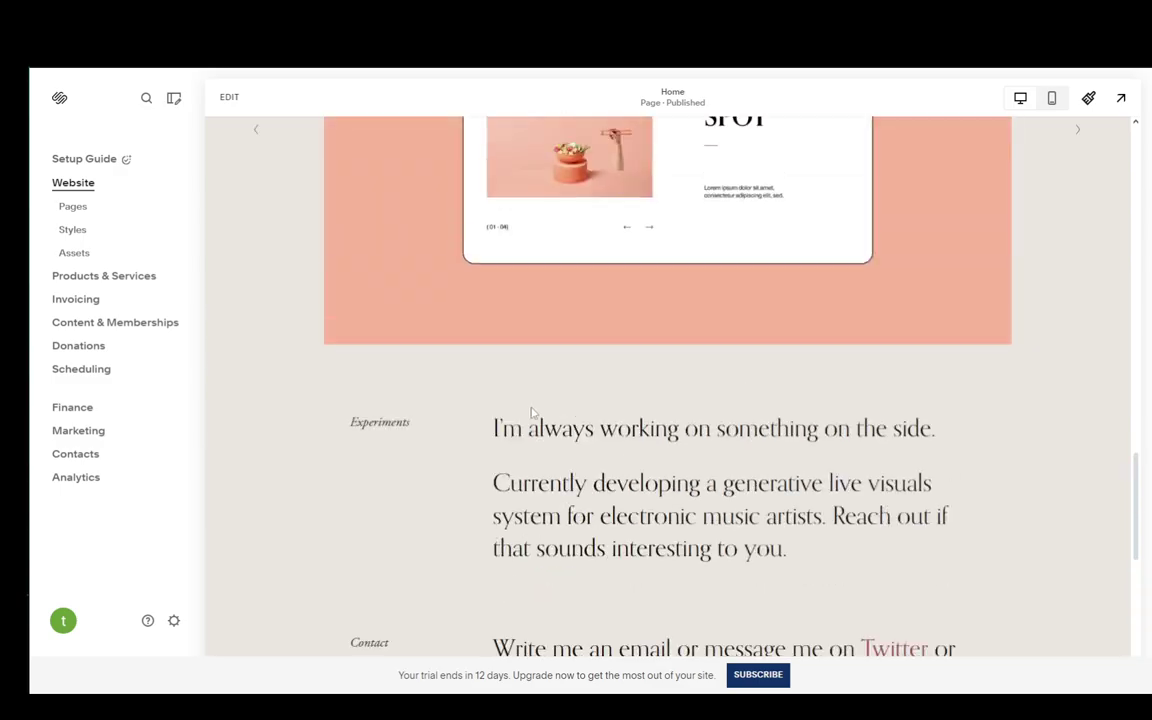
scroll(532, 412, up, 20)
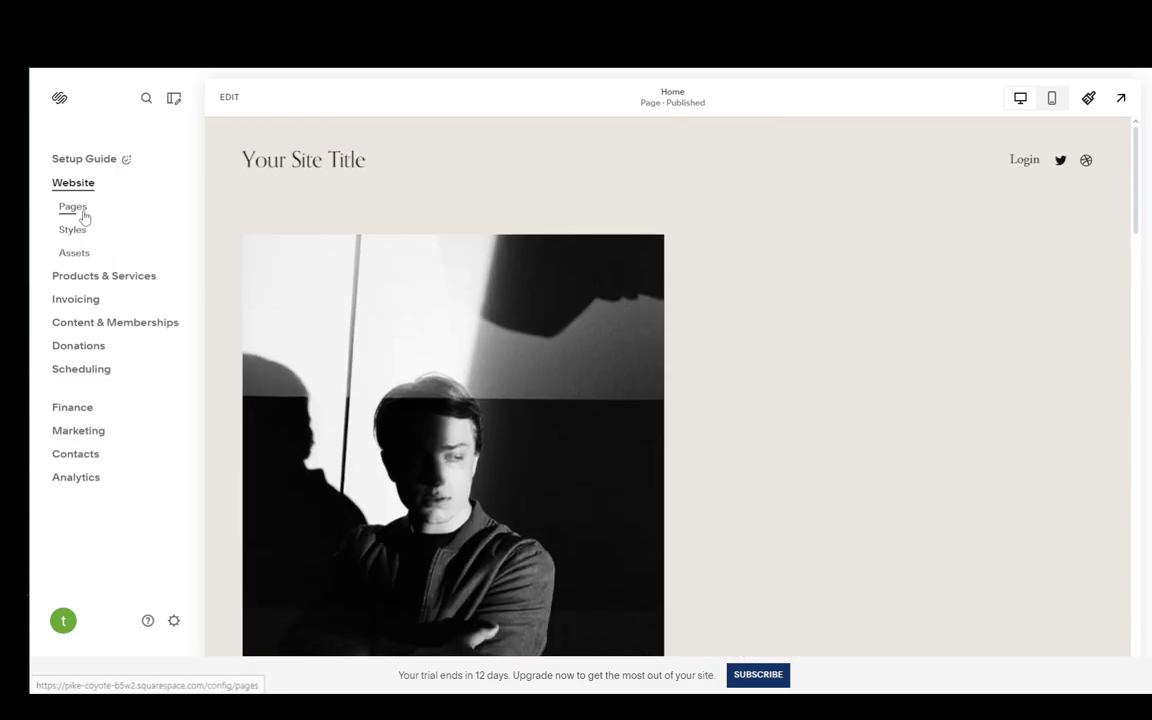
click(84, 214)
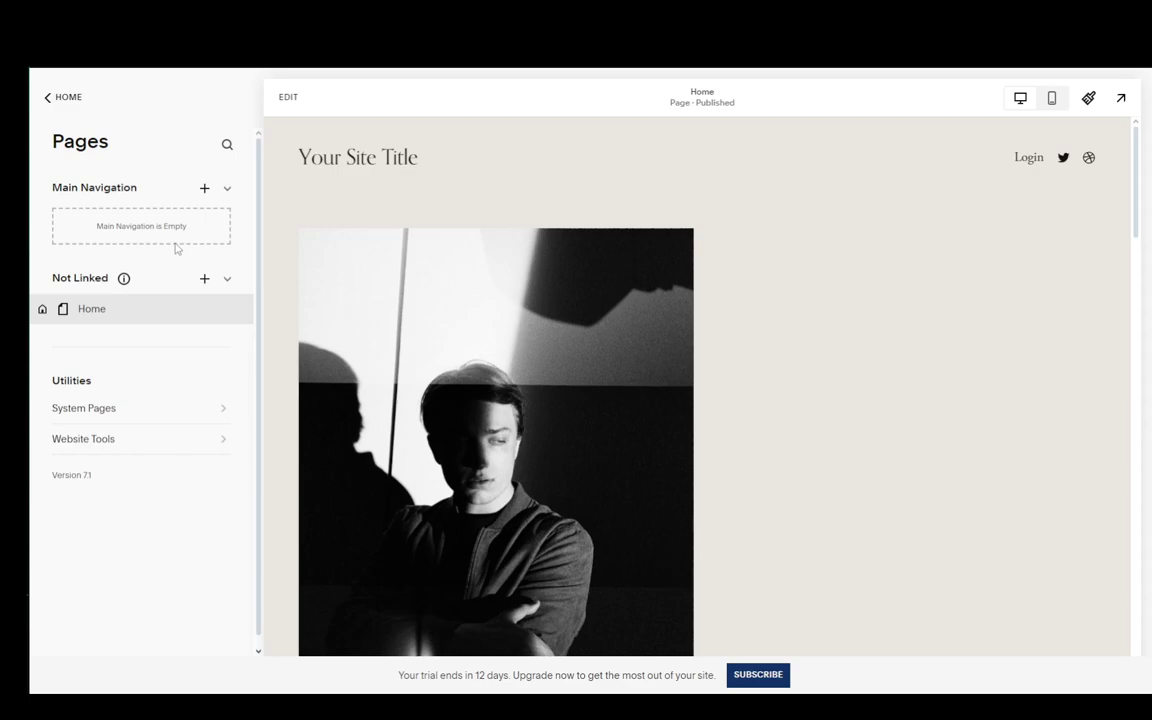
click(60, 97)
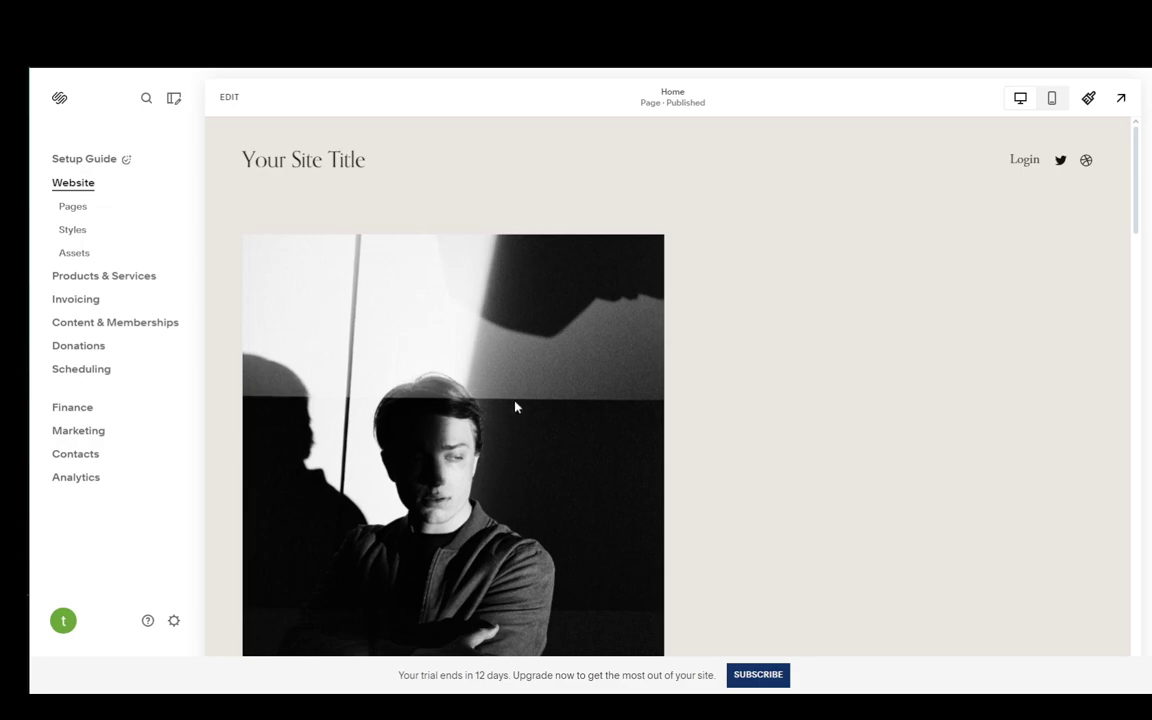
scroll(508, 250, down, 10)
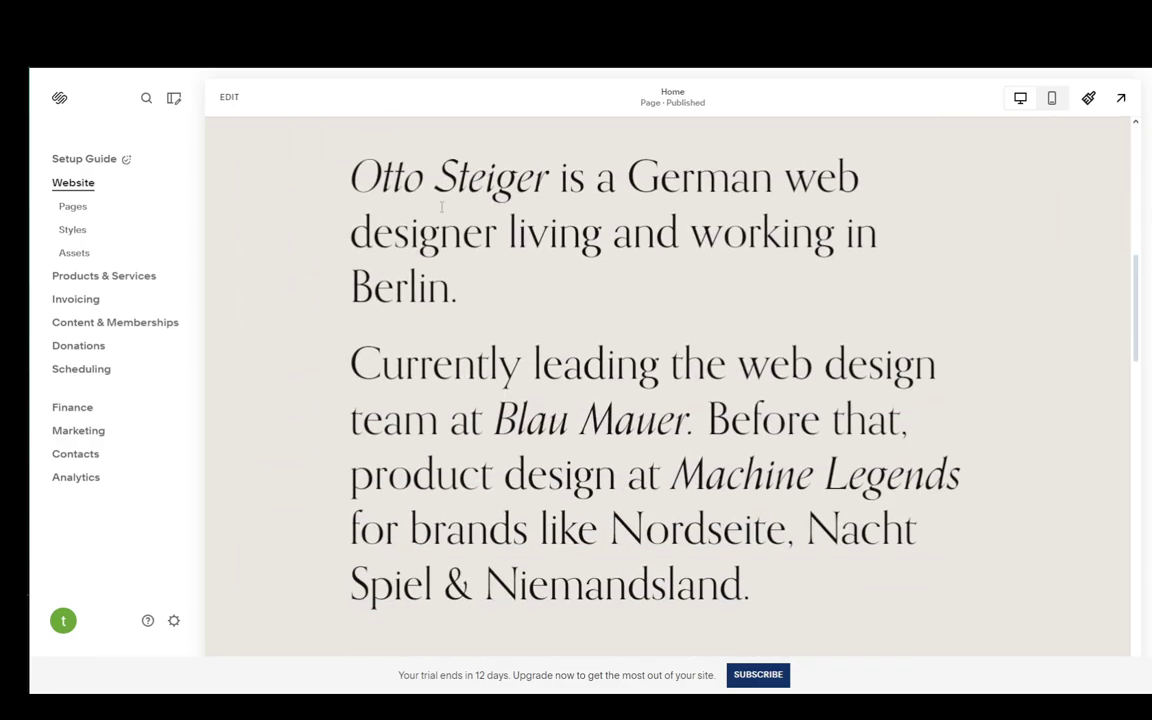
scroll(549, 314, up, 10)
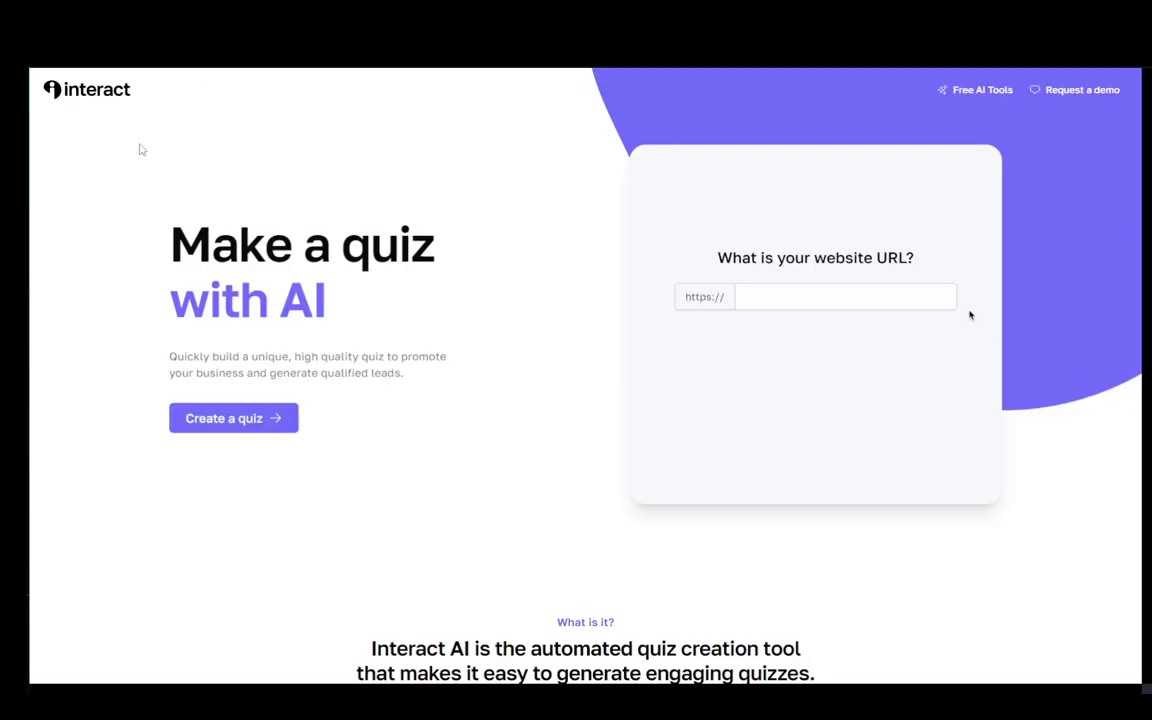
Start creating a new AI quiz from the Interact landing page.
click(931, 296)
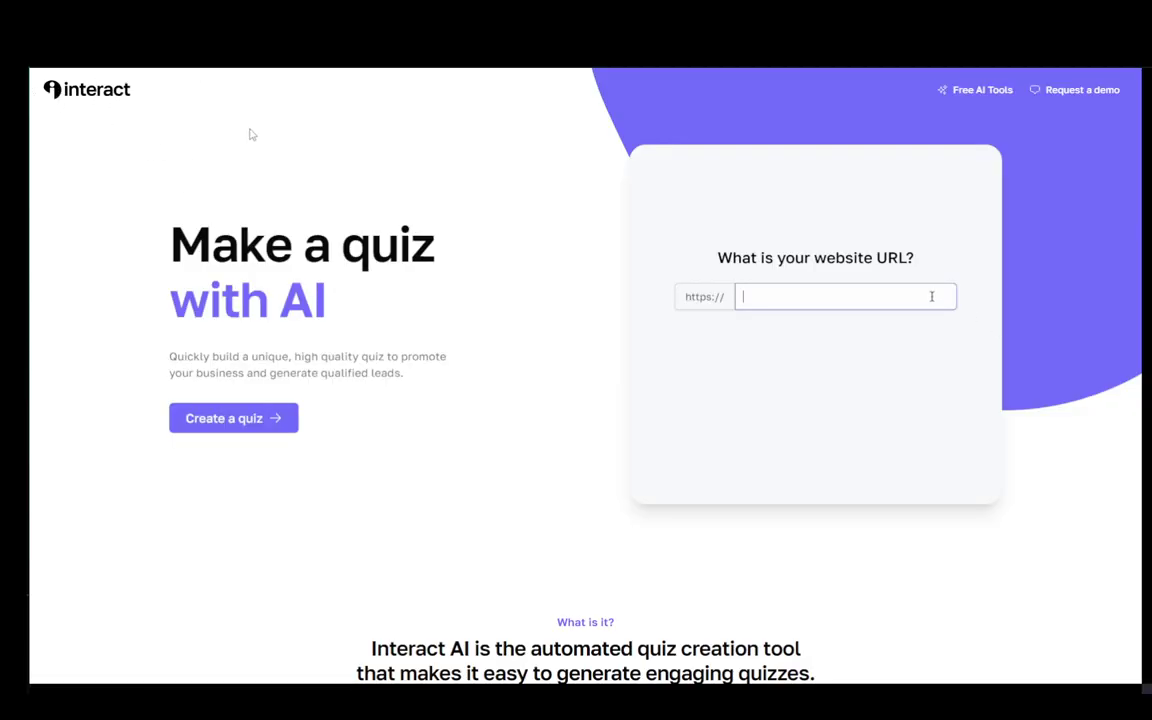
text(elitebizcoa)
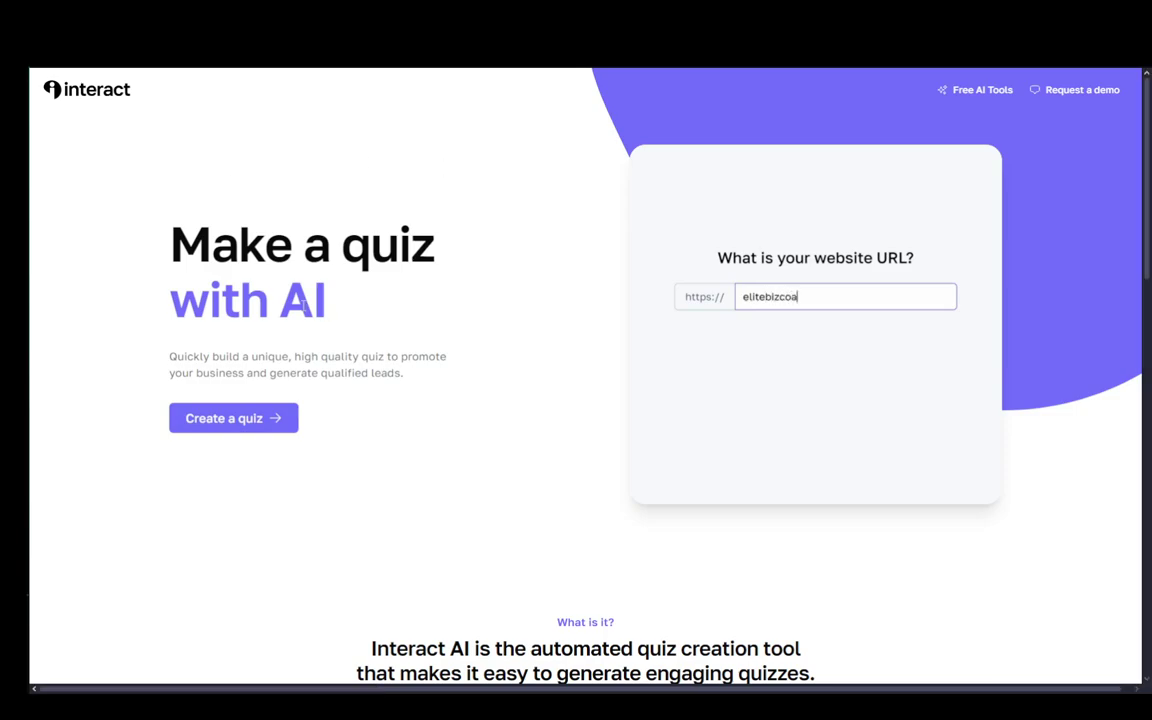
text(ching.com)
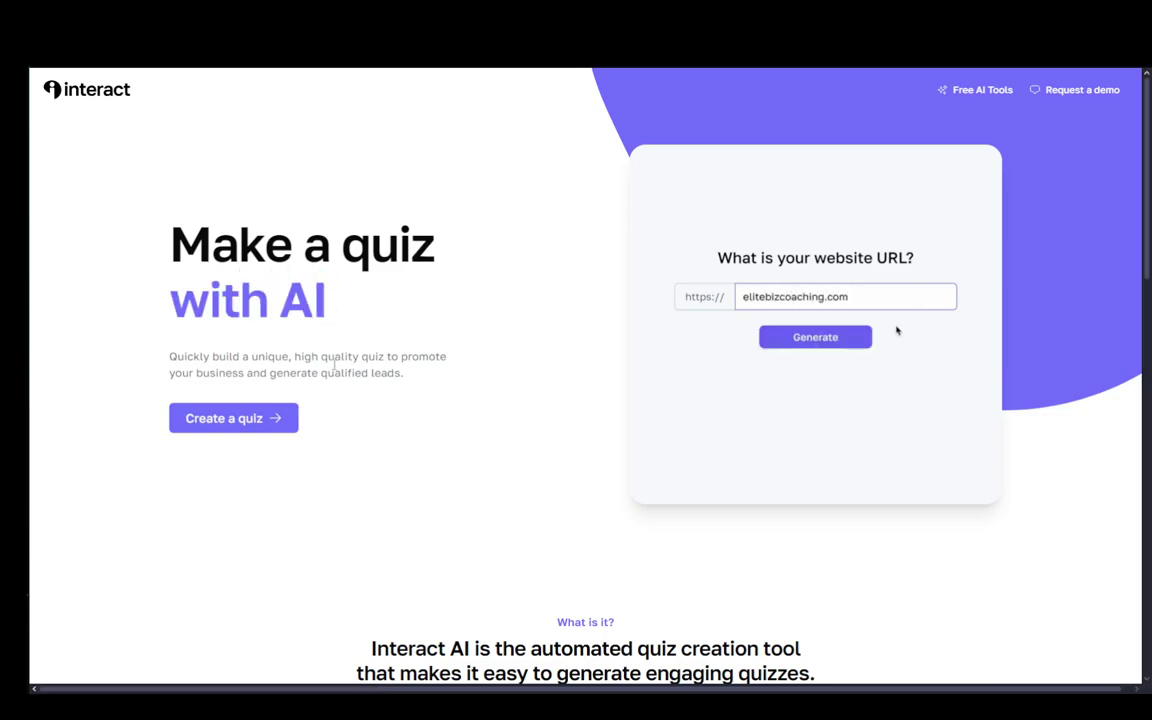
click(864, 341)
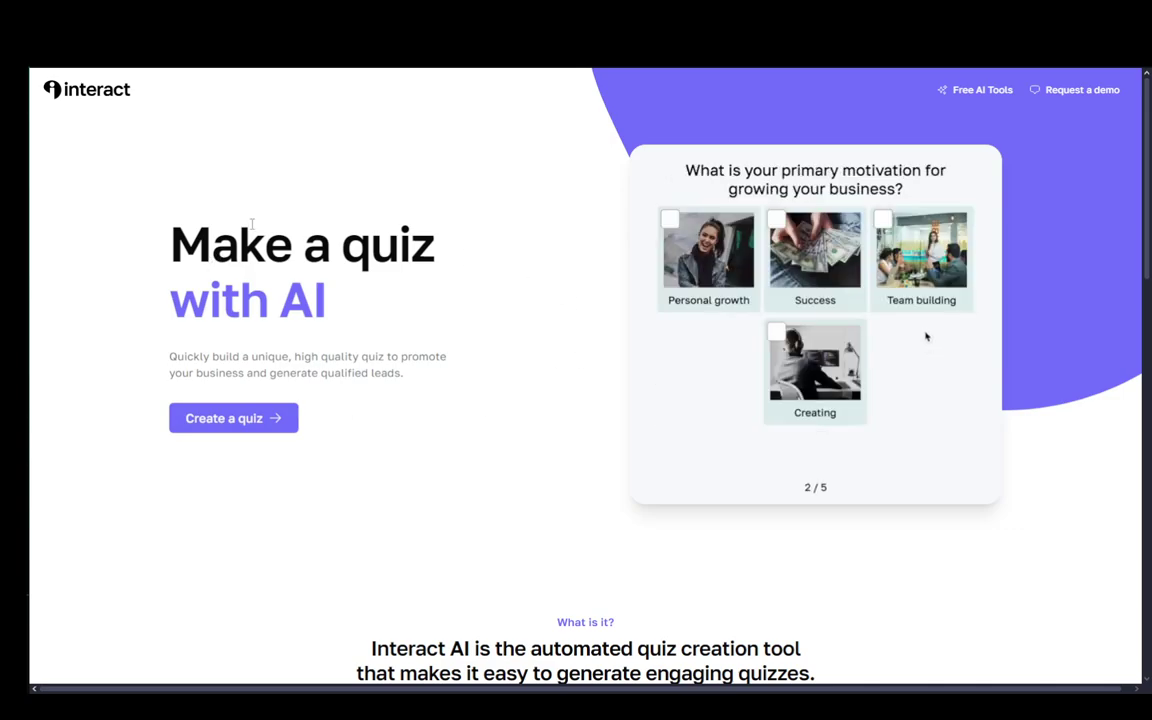
click(235, 438)
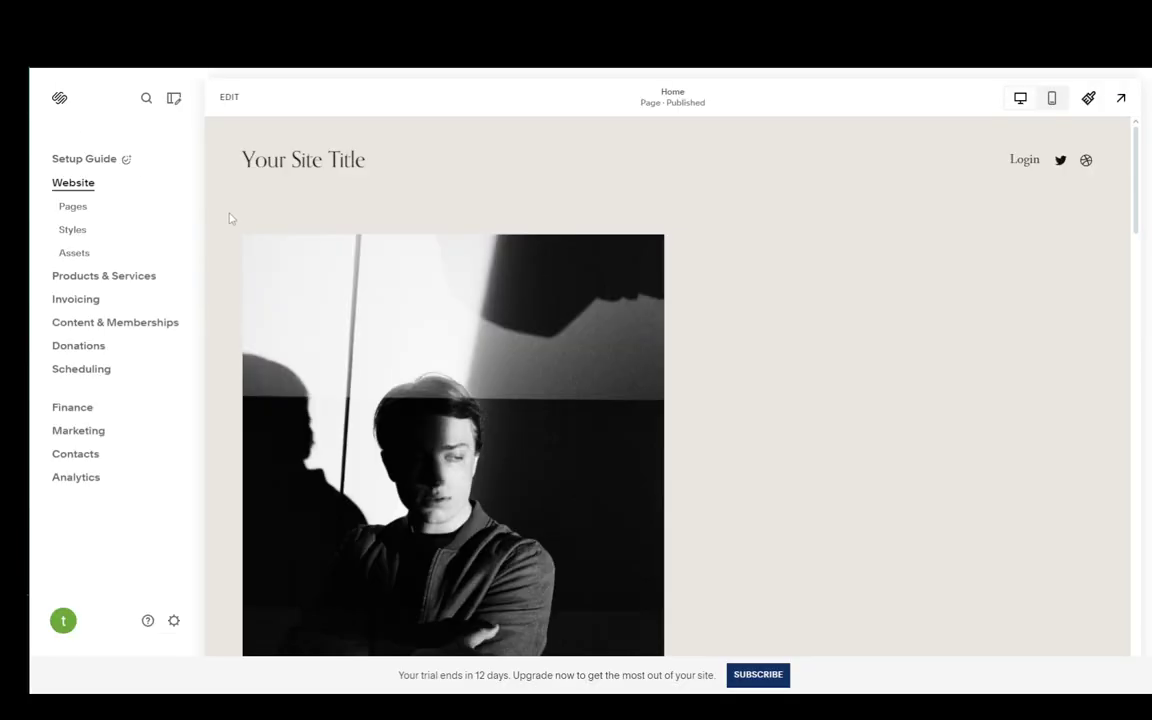
Switch to Squarespace and check the URL slug in the Home page's general settings.
click(72, 207)
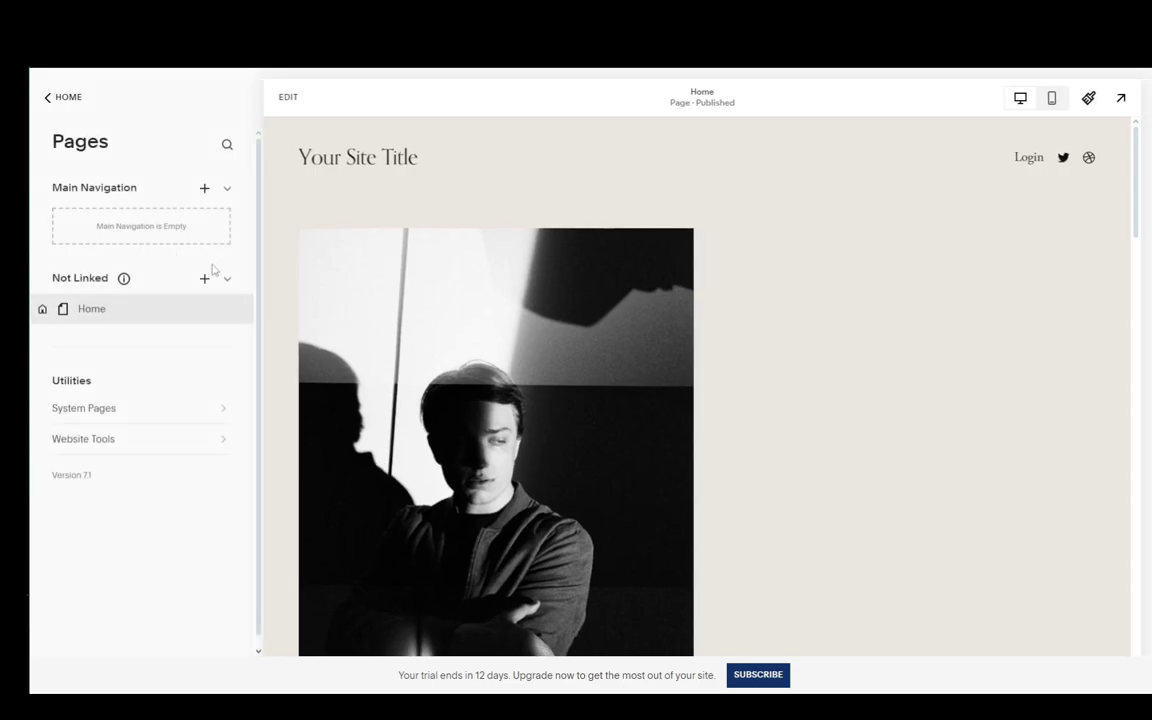
click(227, 310)
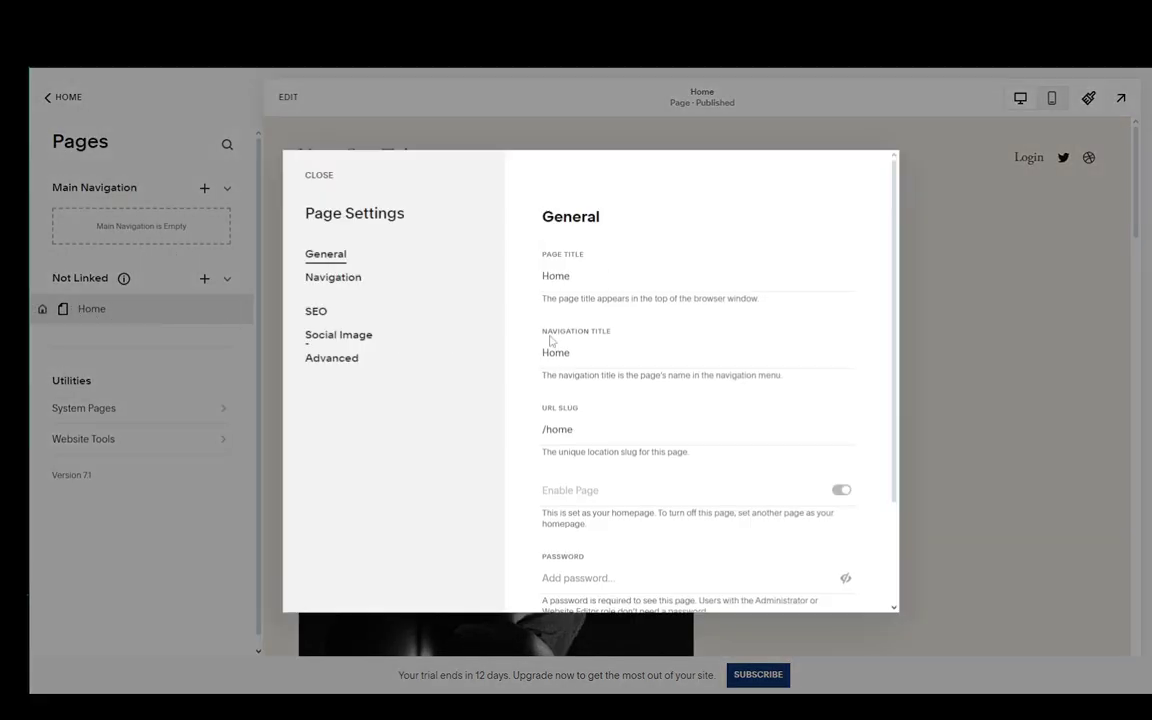
drag(573, 429, 539, 439)
click(568, 430)
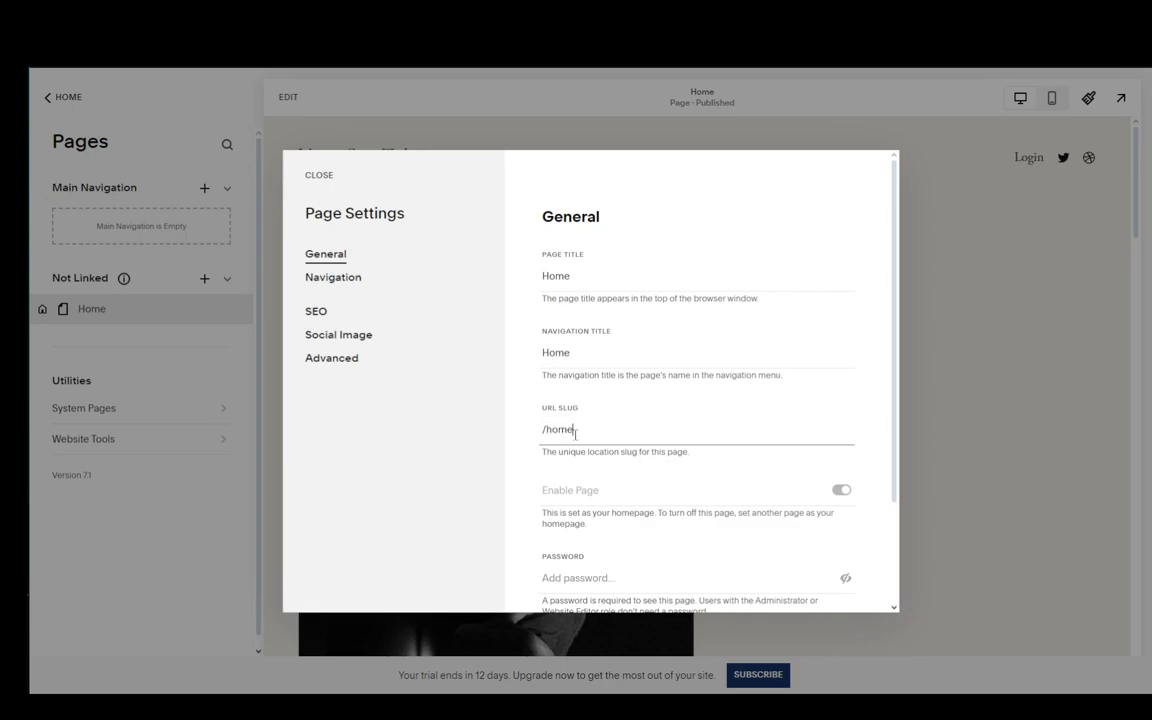
double_click(558, 430)
click(568, 430)
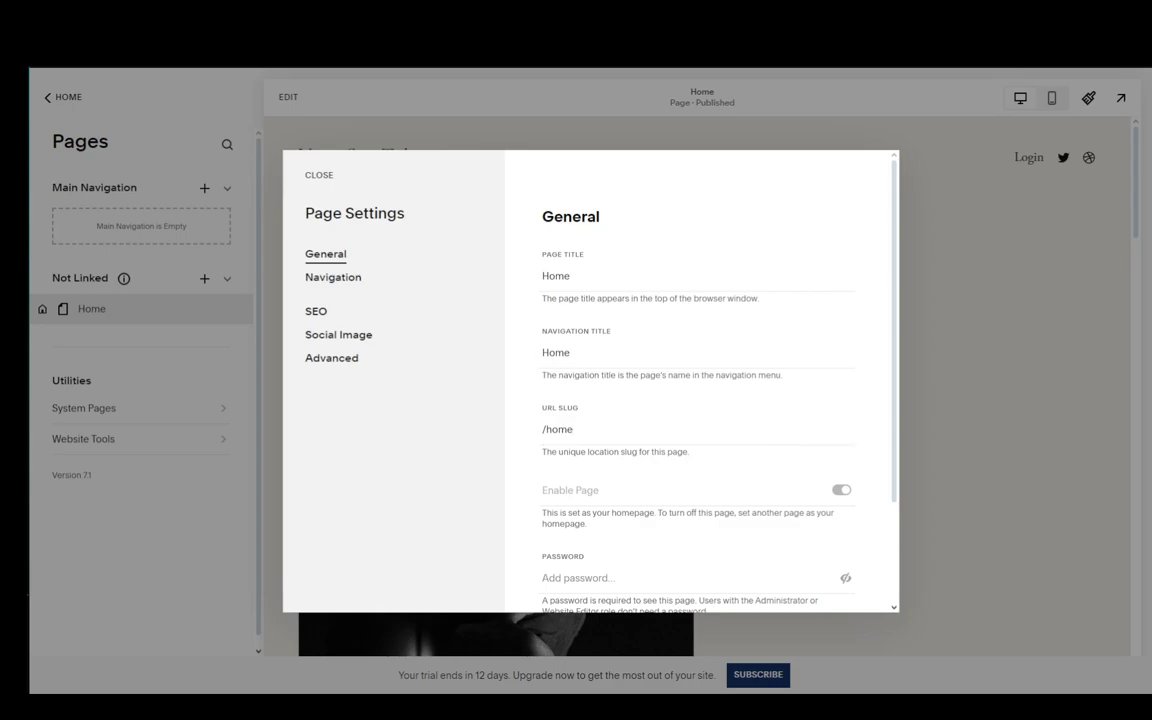
click(967, 211)
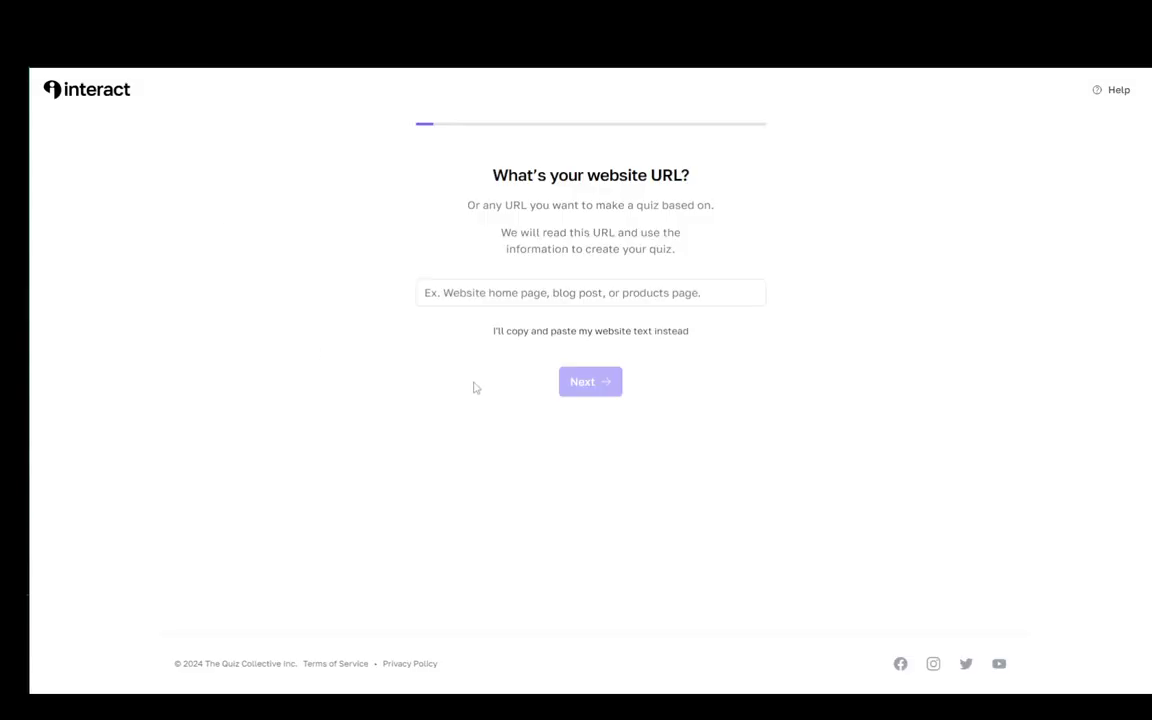
click(486, 291)
text(https://pike-coyote-b5w2.squarespace.com/)
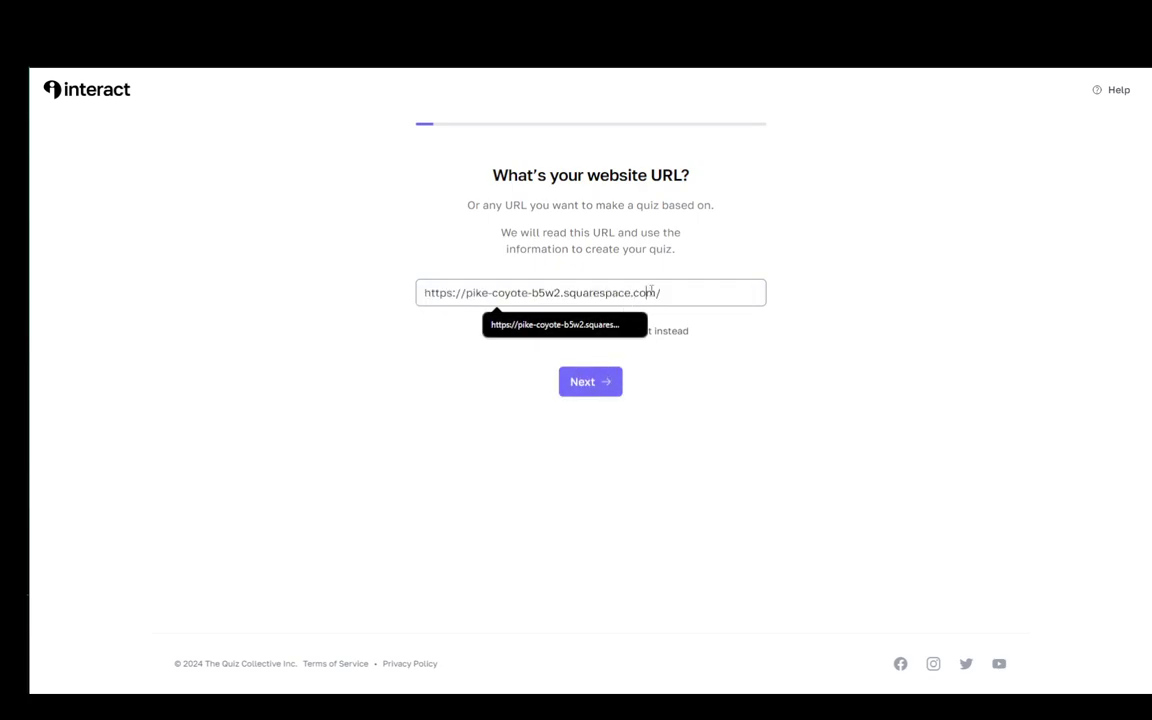
text(home)
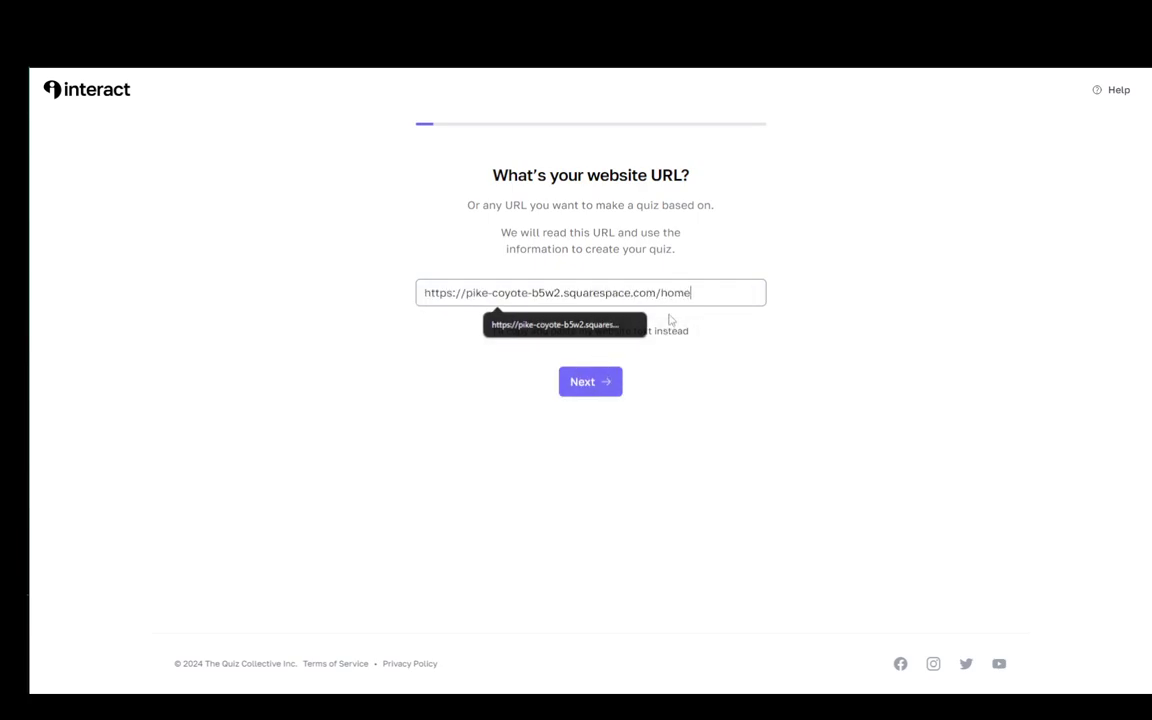
key(Return)
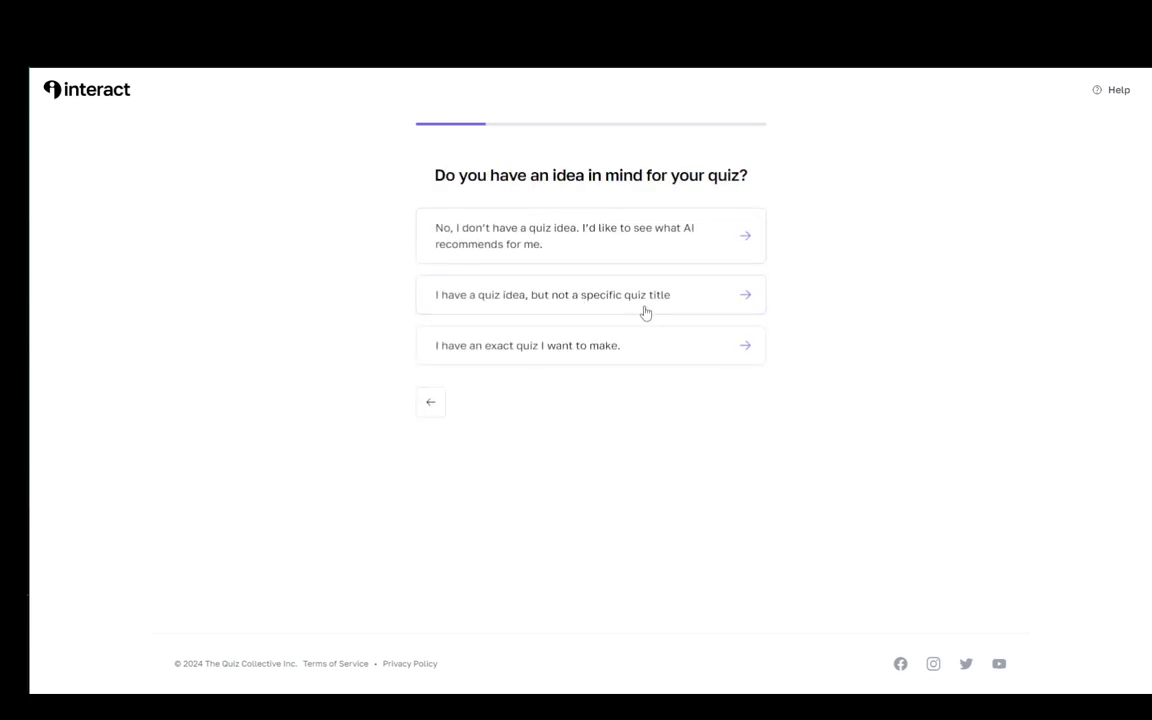
Choose to make an exact quiz and title it "Tutorial 2".
click(532, 348)
click(522, 224)
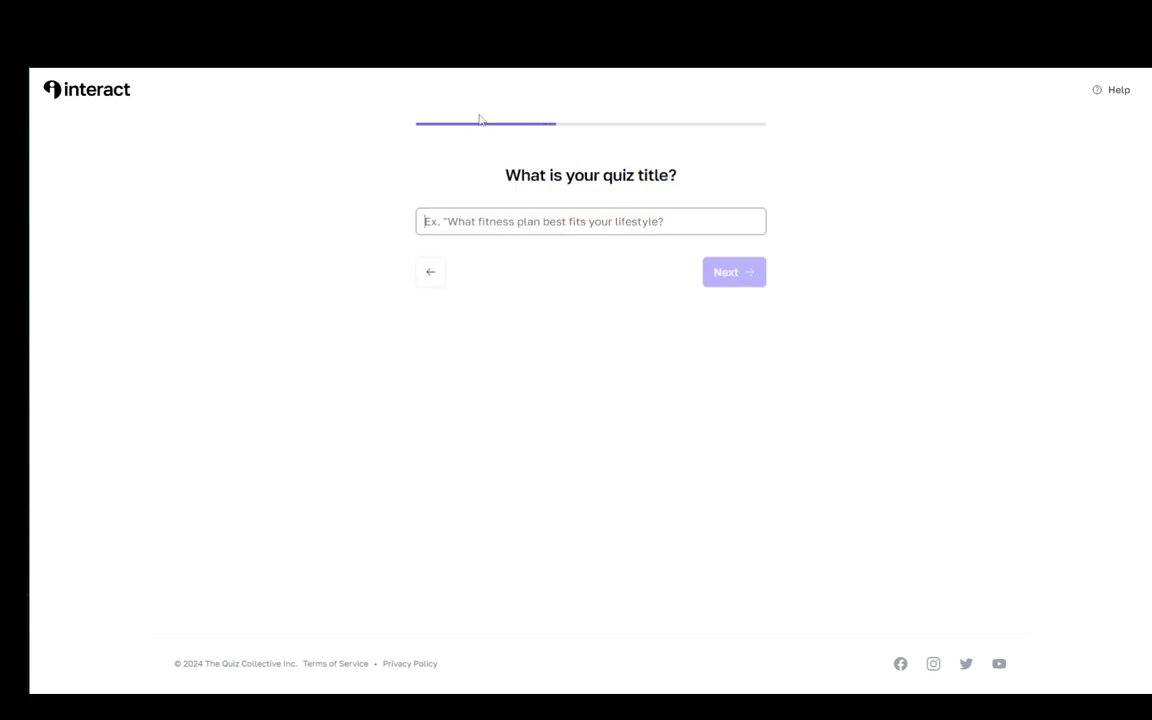
text(Tutoria)
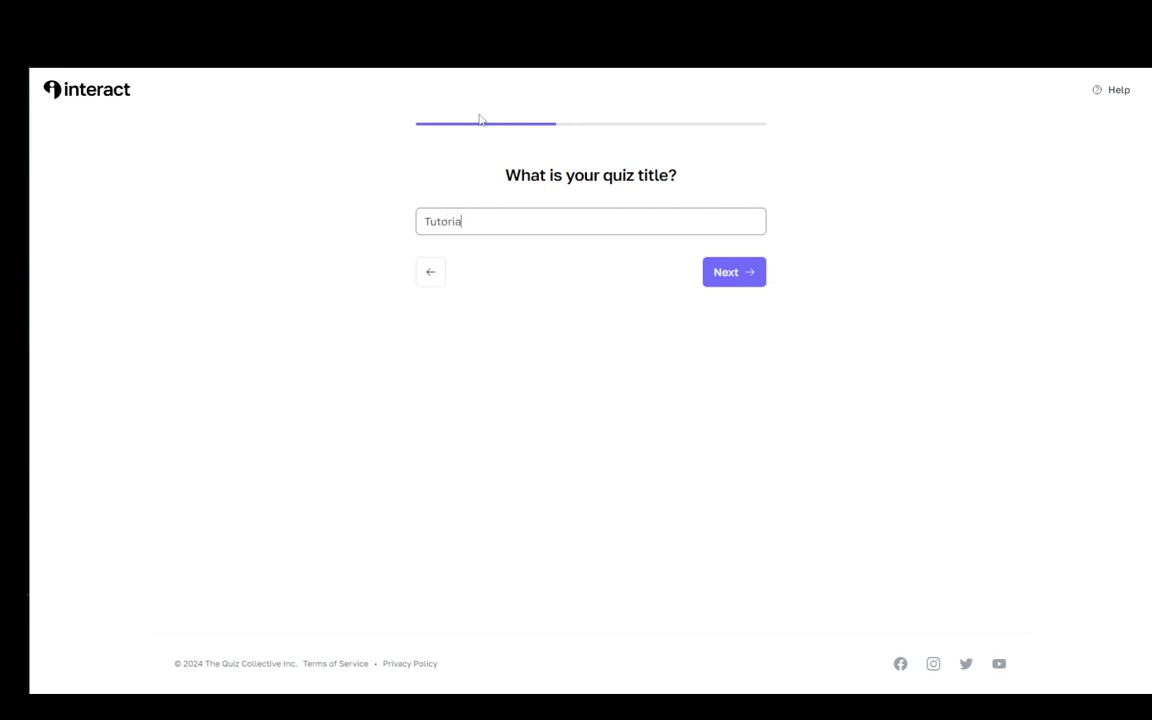
text(l 2)
click(730, 282)
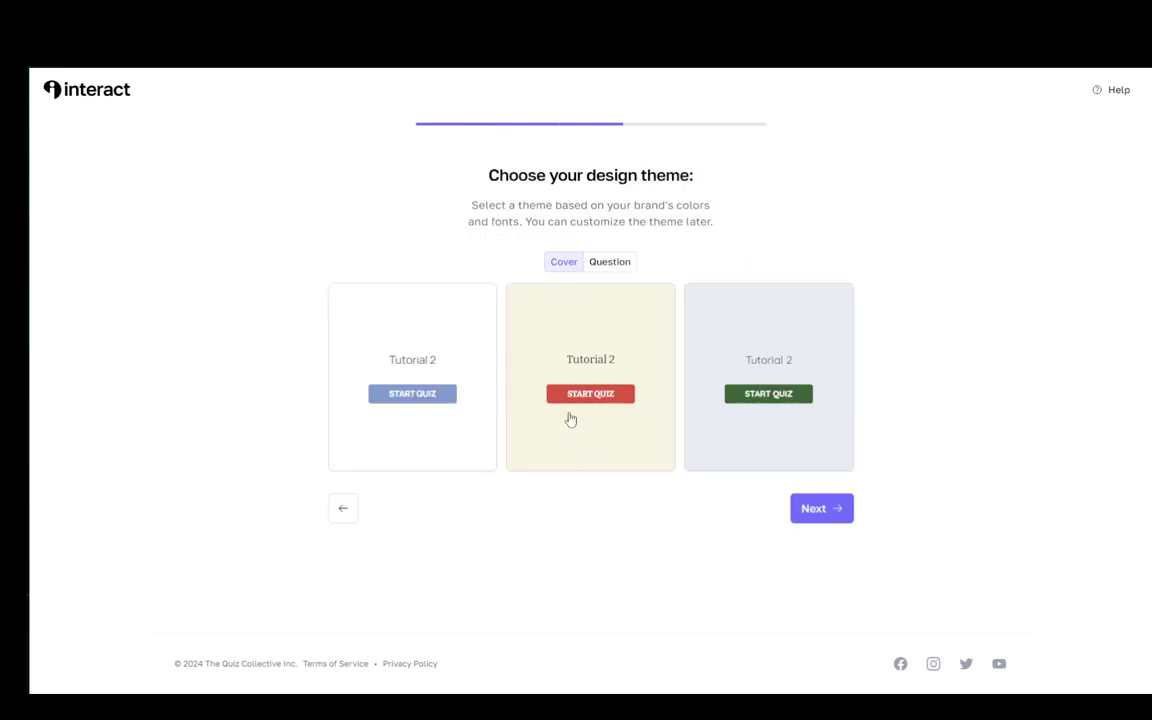
Pick the white design theme with the blue start button and have the quiz assess knowledge or expertise on a topic.
click(440, 437)
click(810, 510)
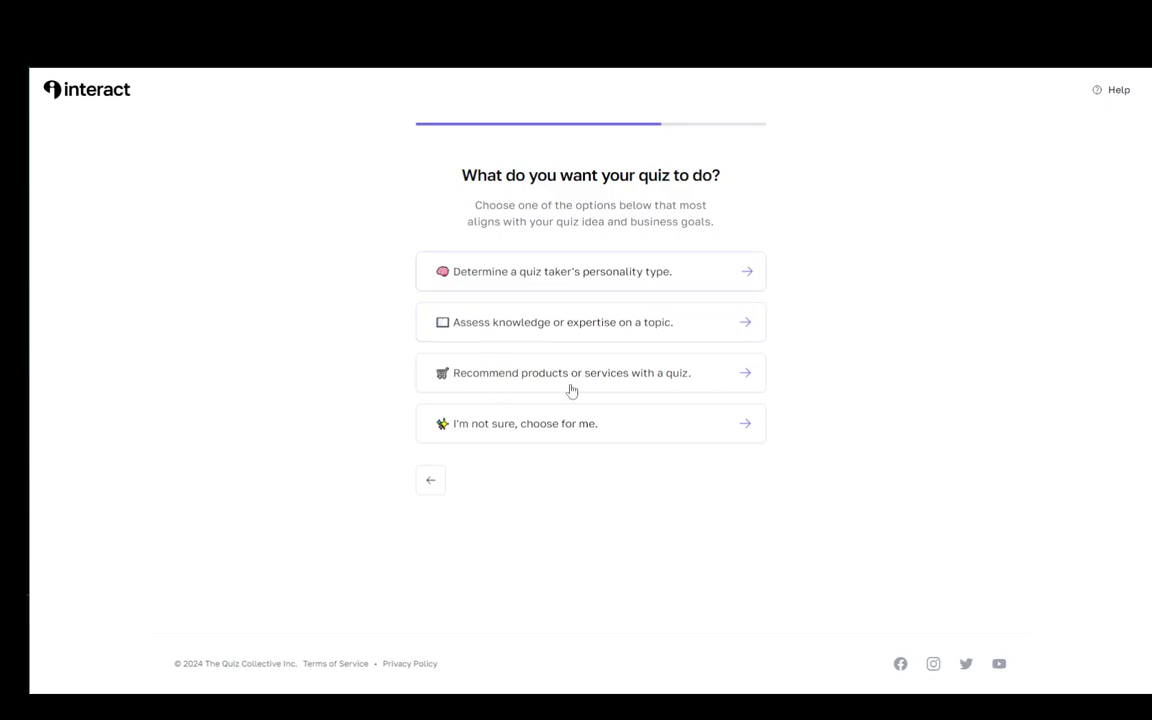
click(480, 322)
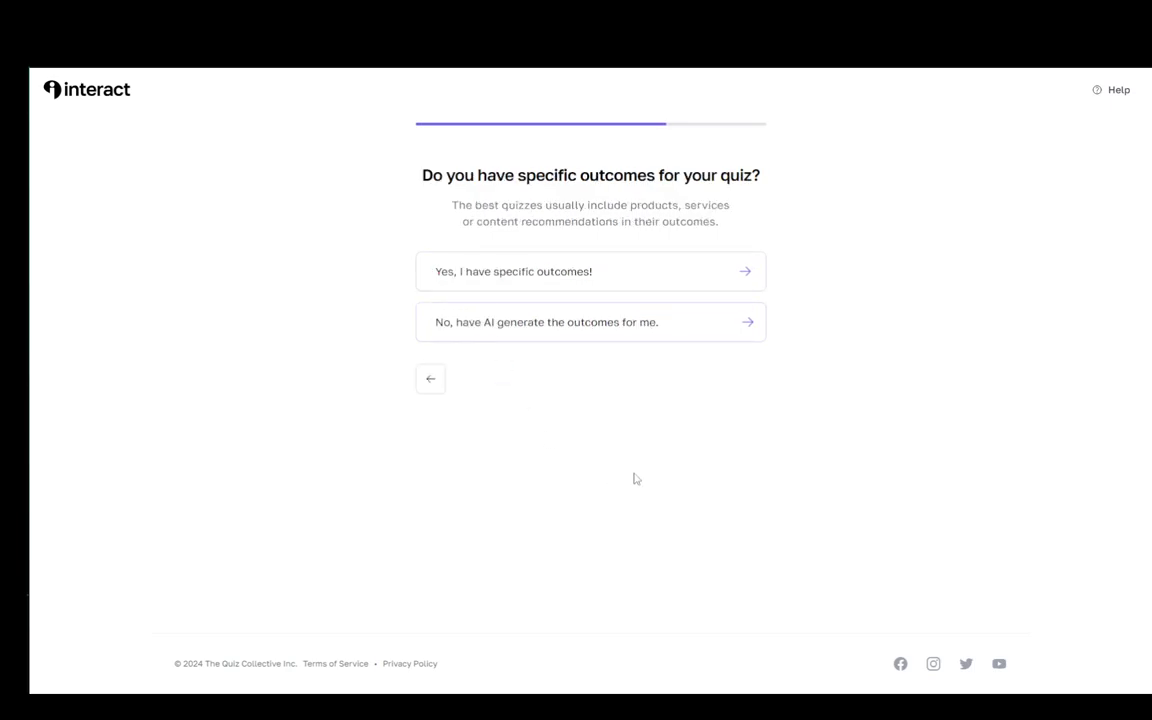
Opt for specific quiz outcomes and title the two outcomes "Test 1" and "Test 2".
click(563, 288)
click(532, 355)
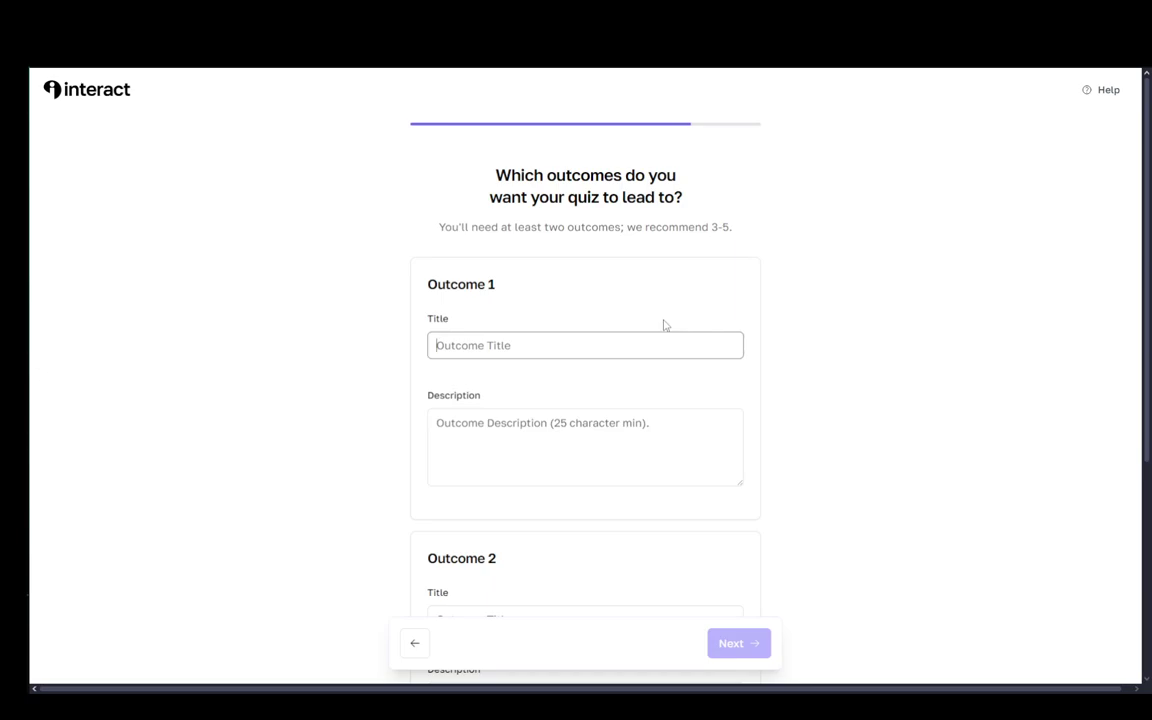
text(Tes)
key(Tab)
key(Tab)
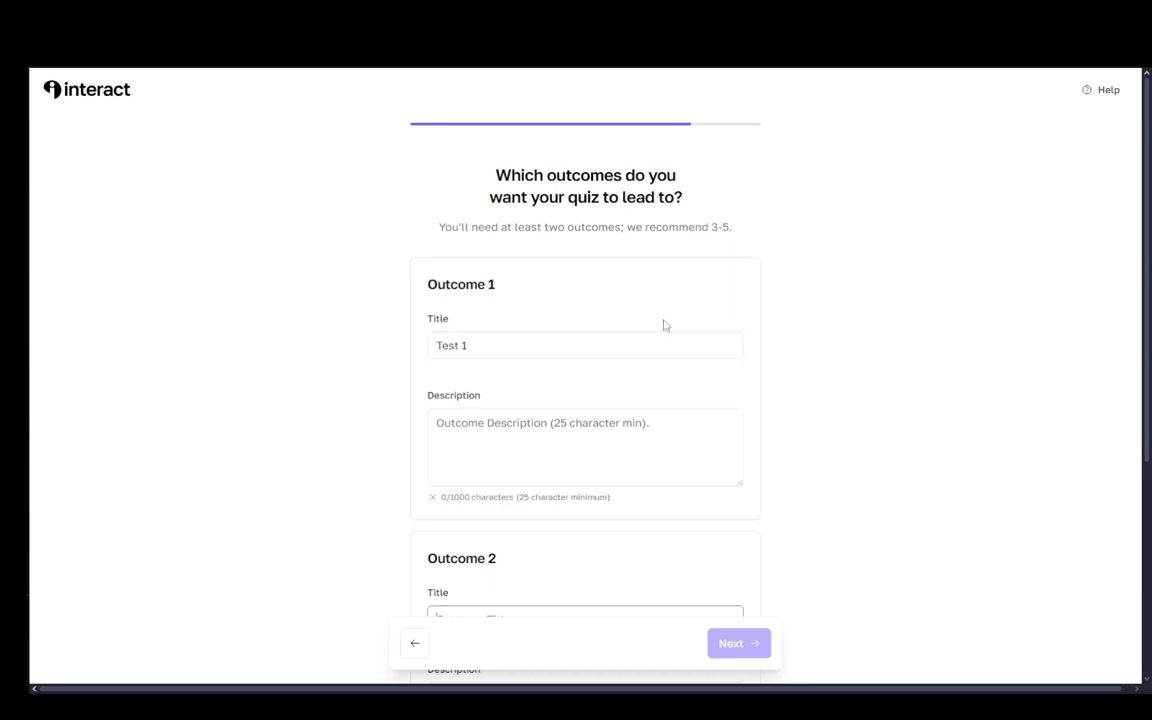
scroll(612, 427, down, 2)
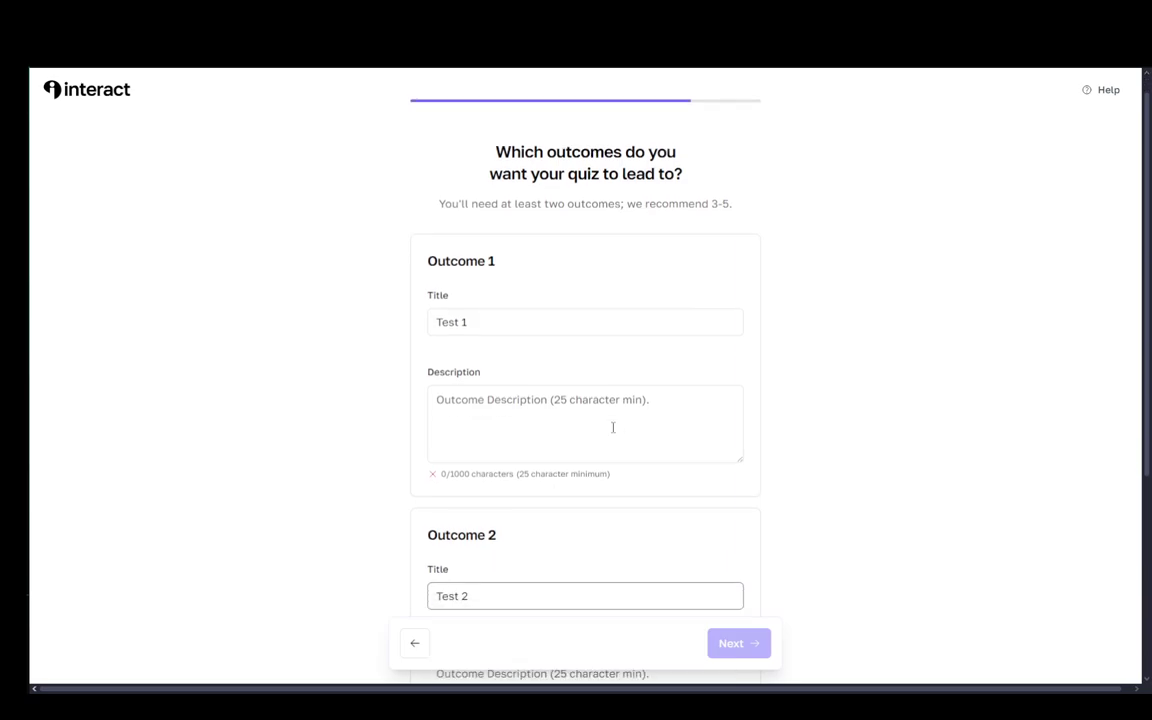
Fill Outcome 1's description with its title "Test 1" repeated until it exceeds the 25-character minimum.
scroll(609, 465, up, 1)
click(474, 157)
key(ctrl+a)
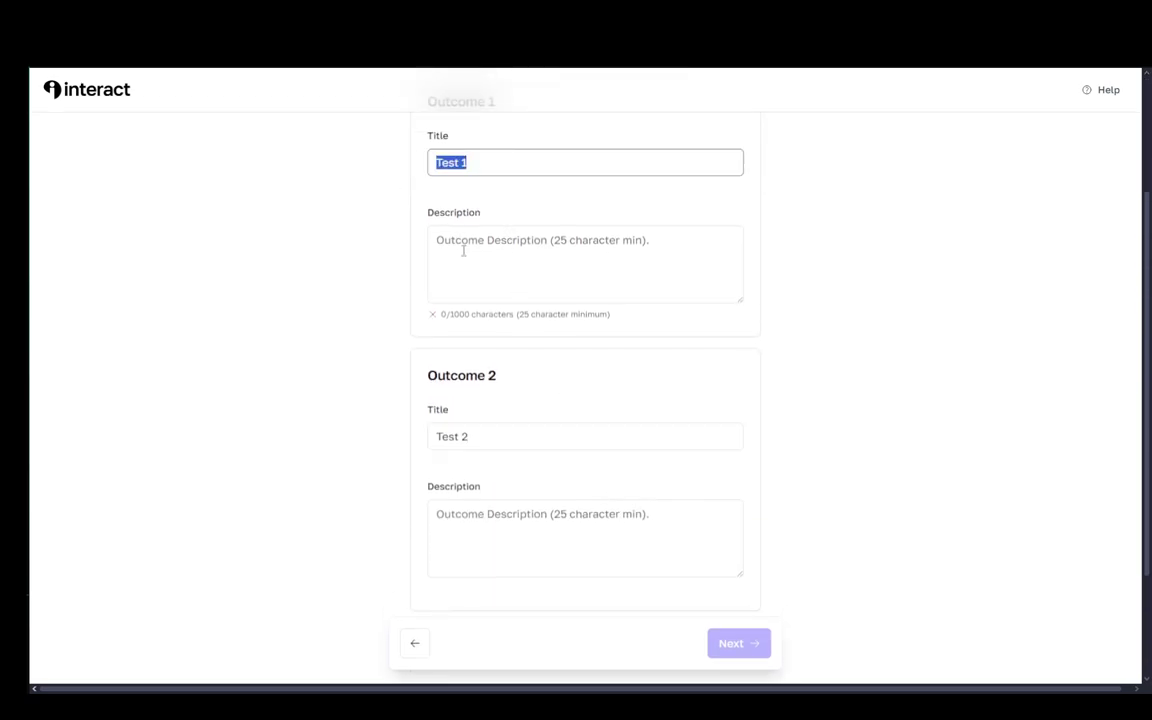
text(https://pike-coyote-b5w2.squarespace.com/)
click(463, 251)
key(ctrl+z)
key(ctrl+c)
click(460, 262)
key(ctrl+v)
key(ctrl+v)
key(ctrl+v)
key(ctrl+v)
key(ctrl+v)
key(ctrl+v)
key(ctrl+v)
key(ctrl+v)
key(ctrl+v)
key(ctrl+v)
key(ctrl+v)
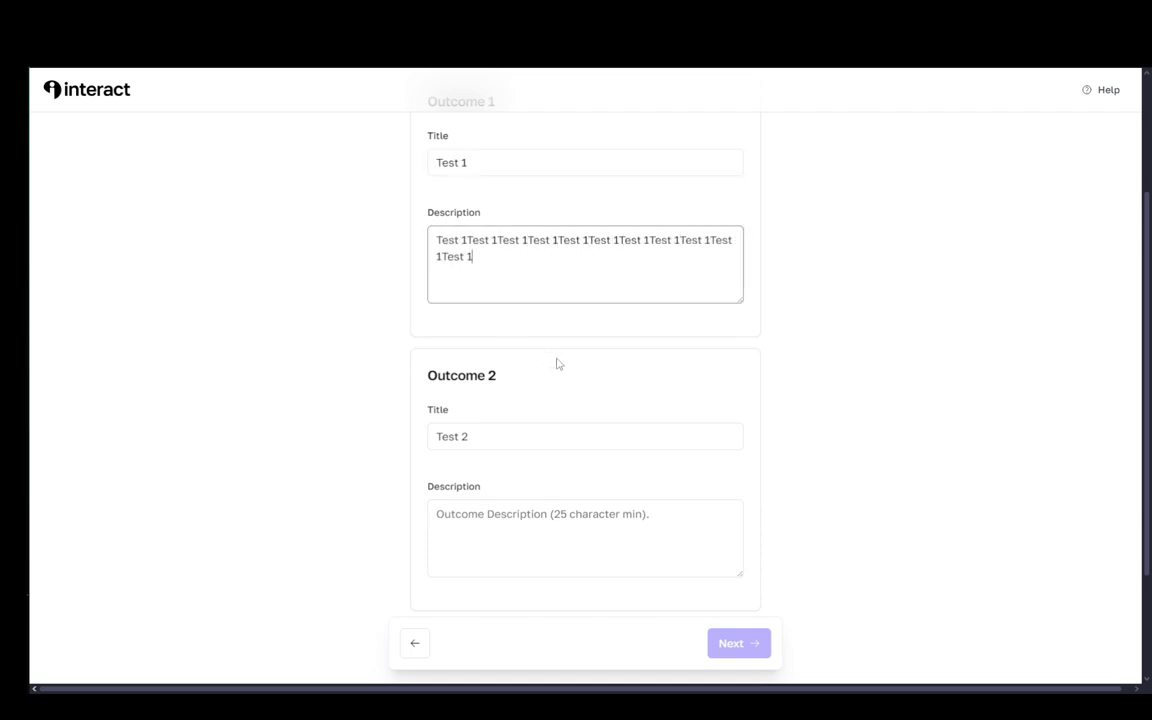
Fill Outcome 2's description with its title "Test 2" repeated past the 25-character minimum and submit the outcomes.
click(519, 436)
key(ctrl+a)
key(ctrl+c)
click(509, 537)
key(ctrl+v)
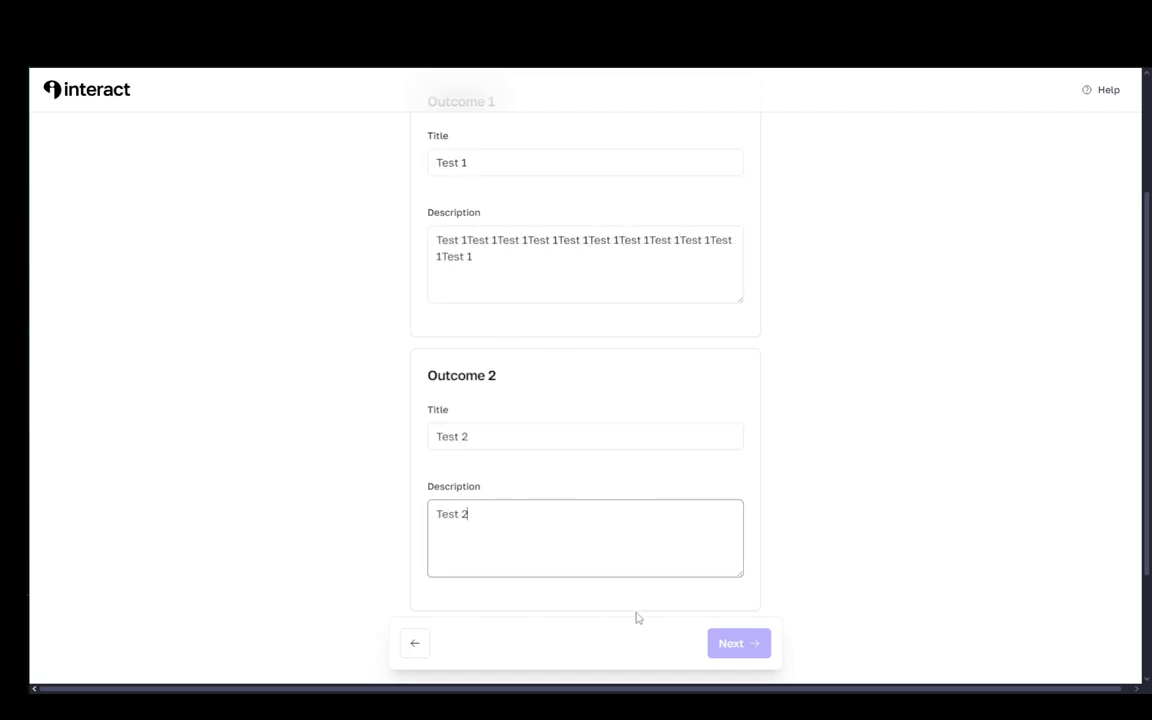
key(ctrl+v)
key(ctrl+v)
key(ctrl+v)
key(ctrl+v)
key(ctrl+v)
key(ctrl+v)
key(ctrl+v)
scroll(661, 597, down, 2)
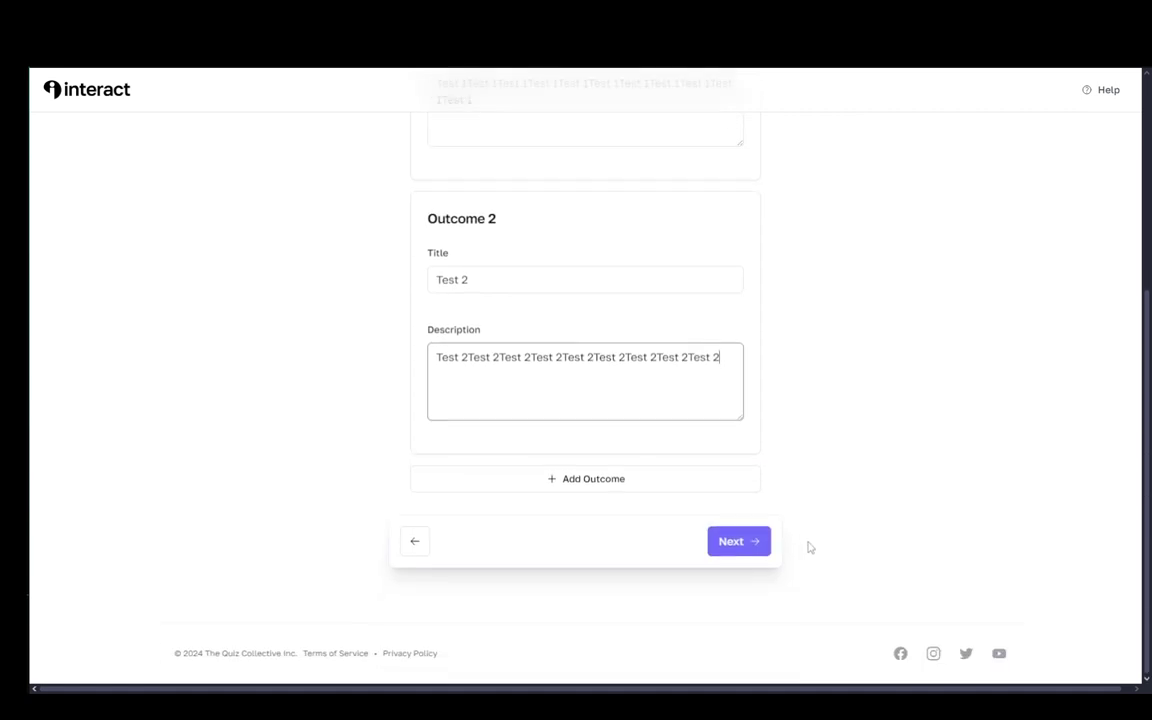
click(734, 546)
Opt for specific questions, enter "Test 1" as Question 1 with "Test 2" as Answer A, fill in Answer B, and submit.
click(555, 252)
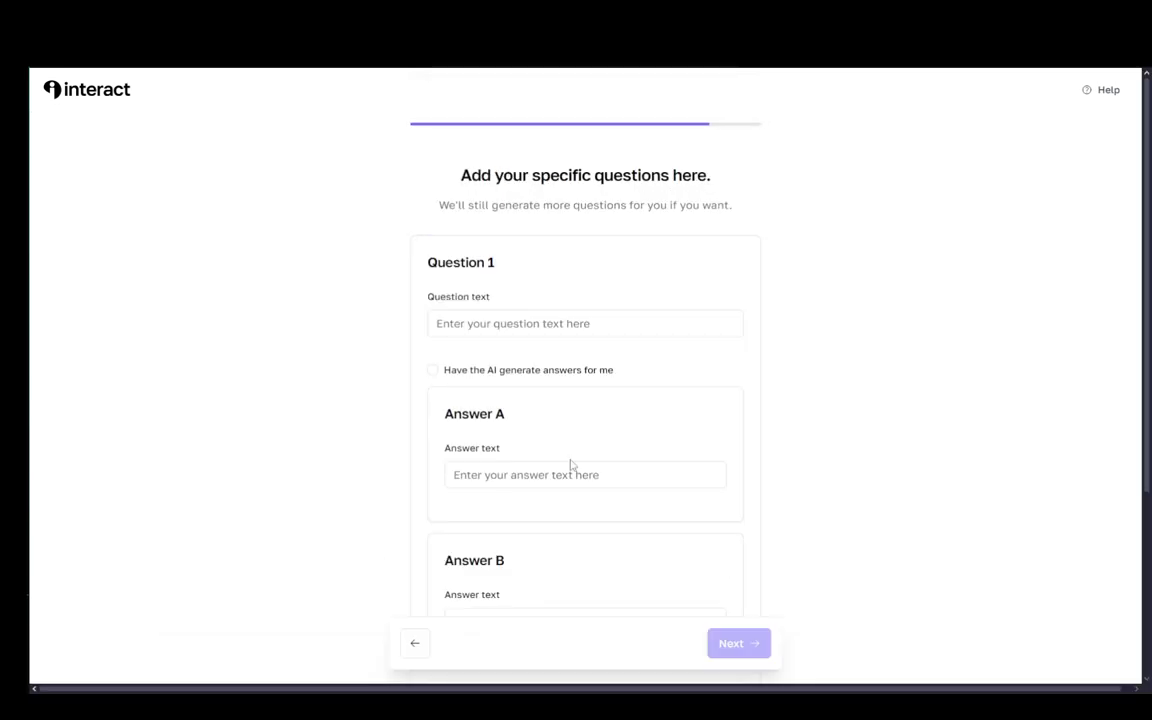
click(548, 320)
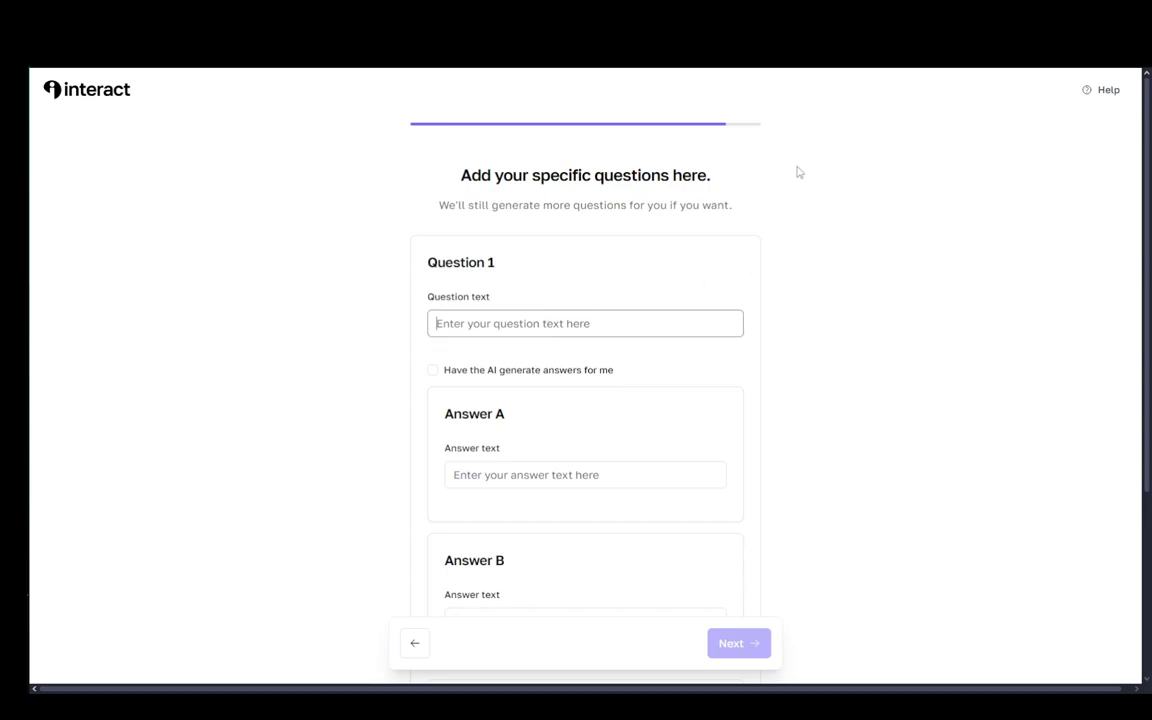
text(Test)
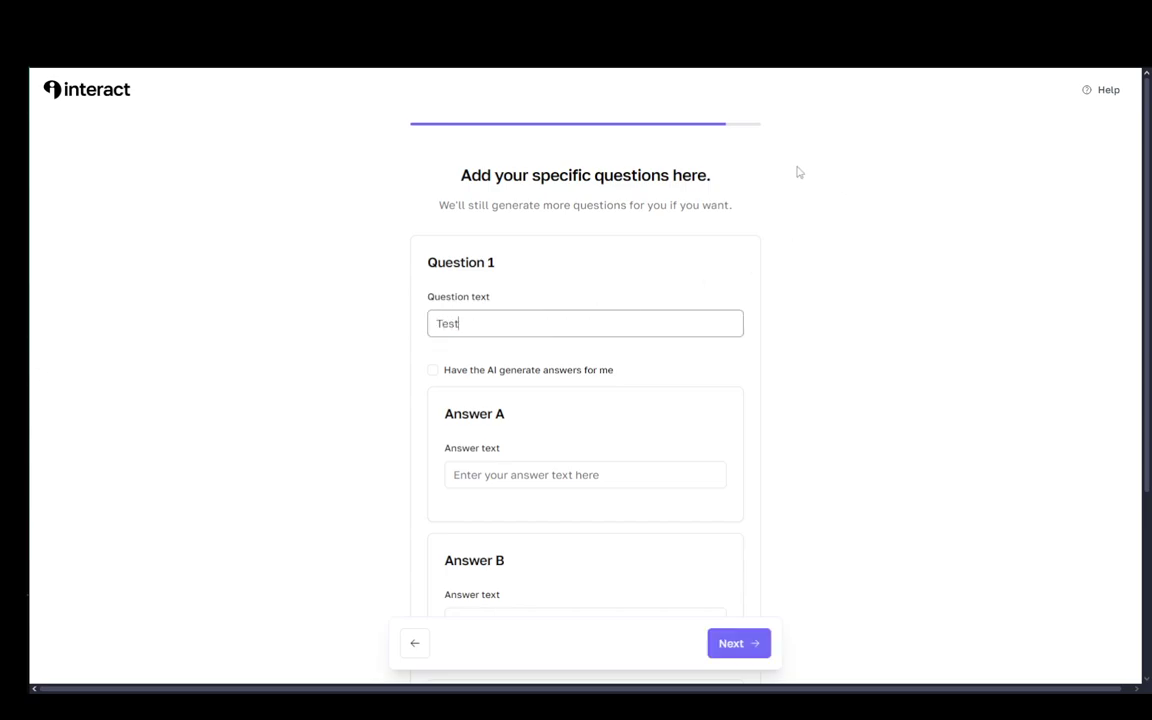
key(Tab)
key(Tab)
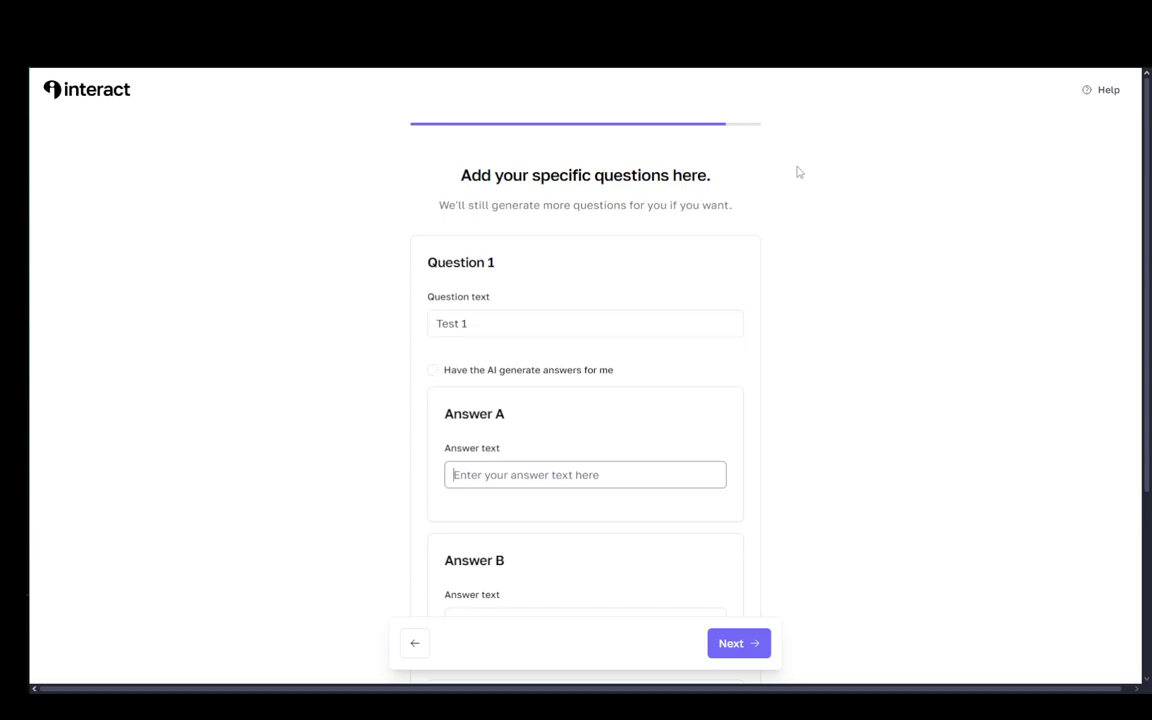
text(Test 2)
key(Tab)
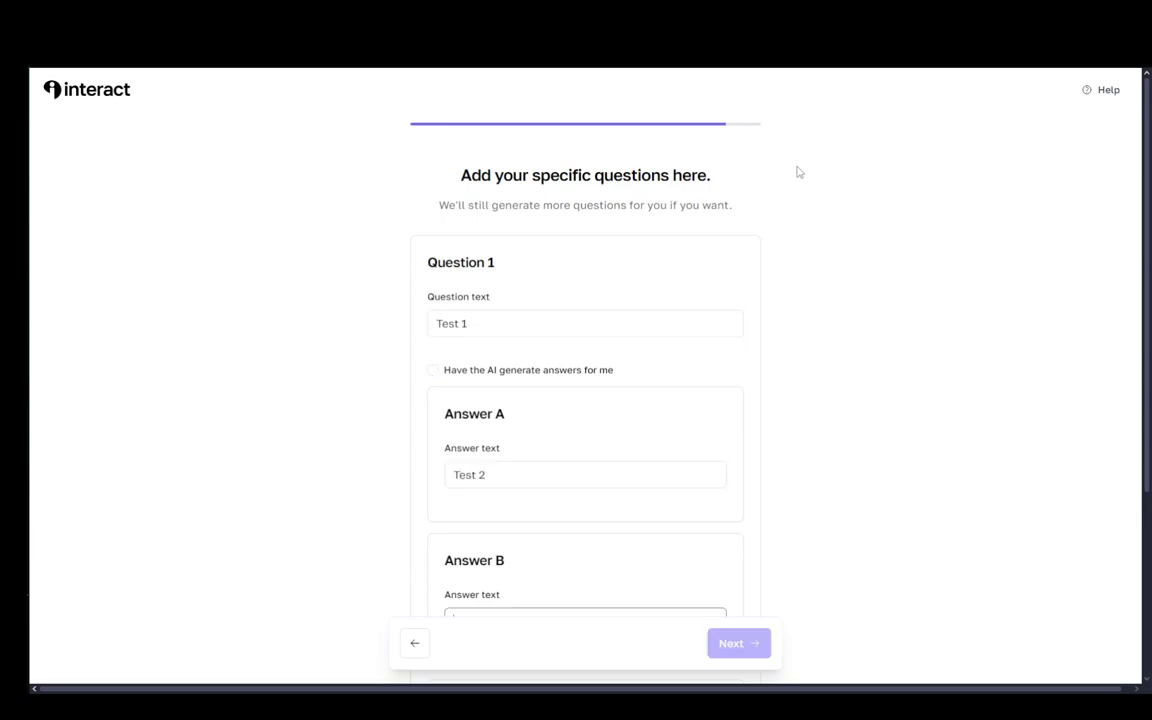
key(Return)
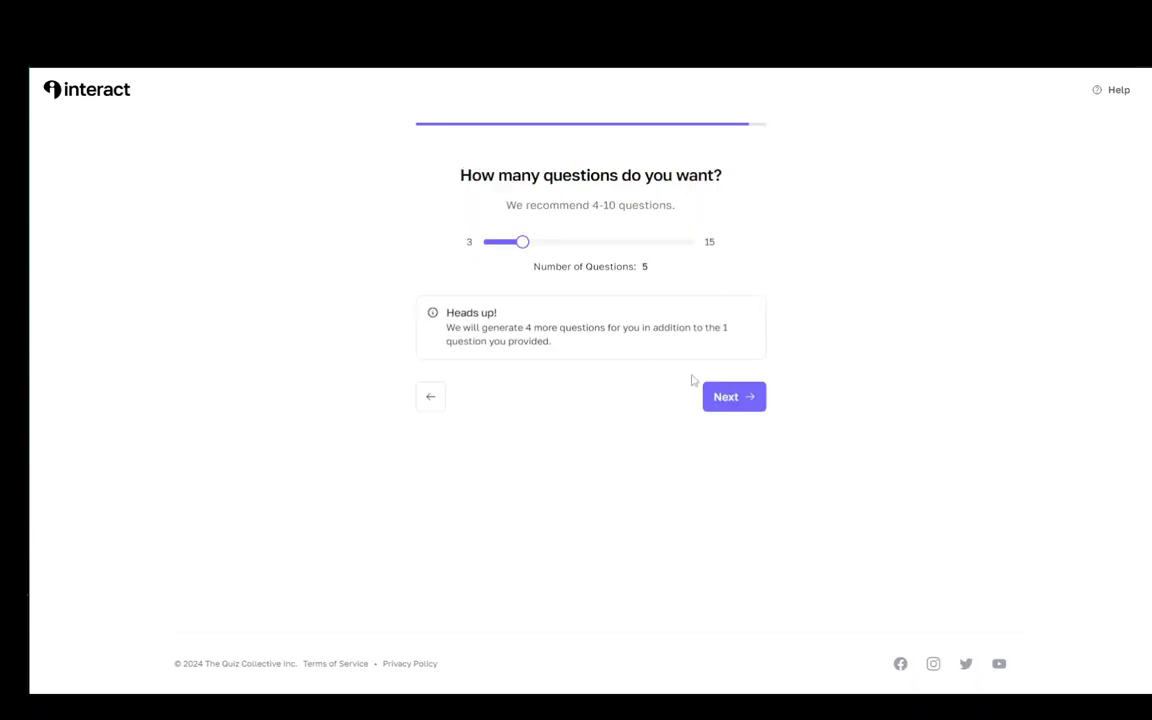
Accept 5 questions, leave the specific topics or audiences blank, and sign in with the Google account to generate the quiz.
click(733, 400)
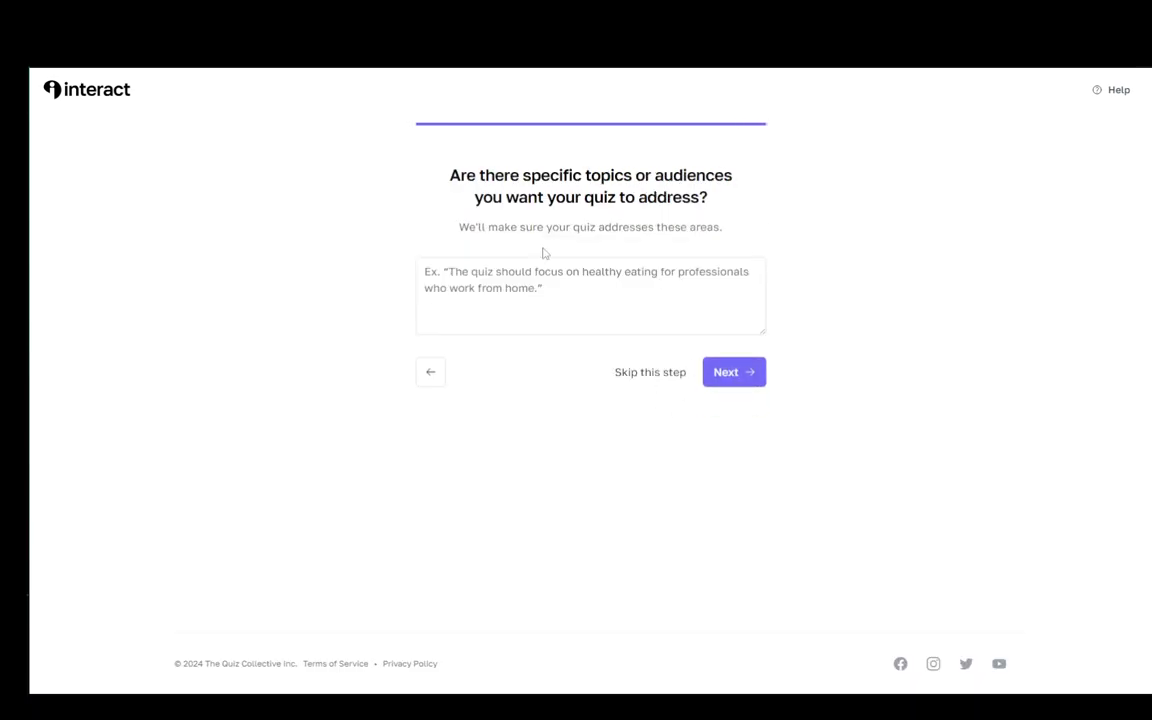
click(752, 380)
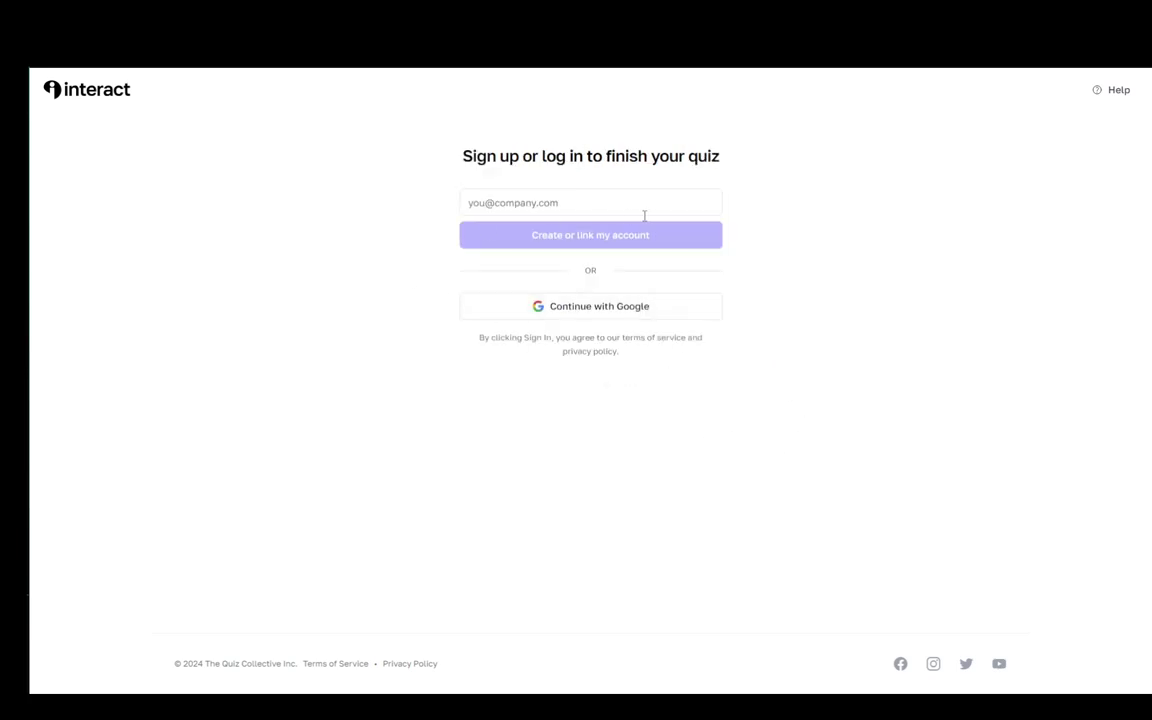
click(604, 314)
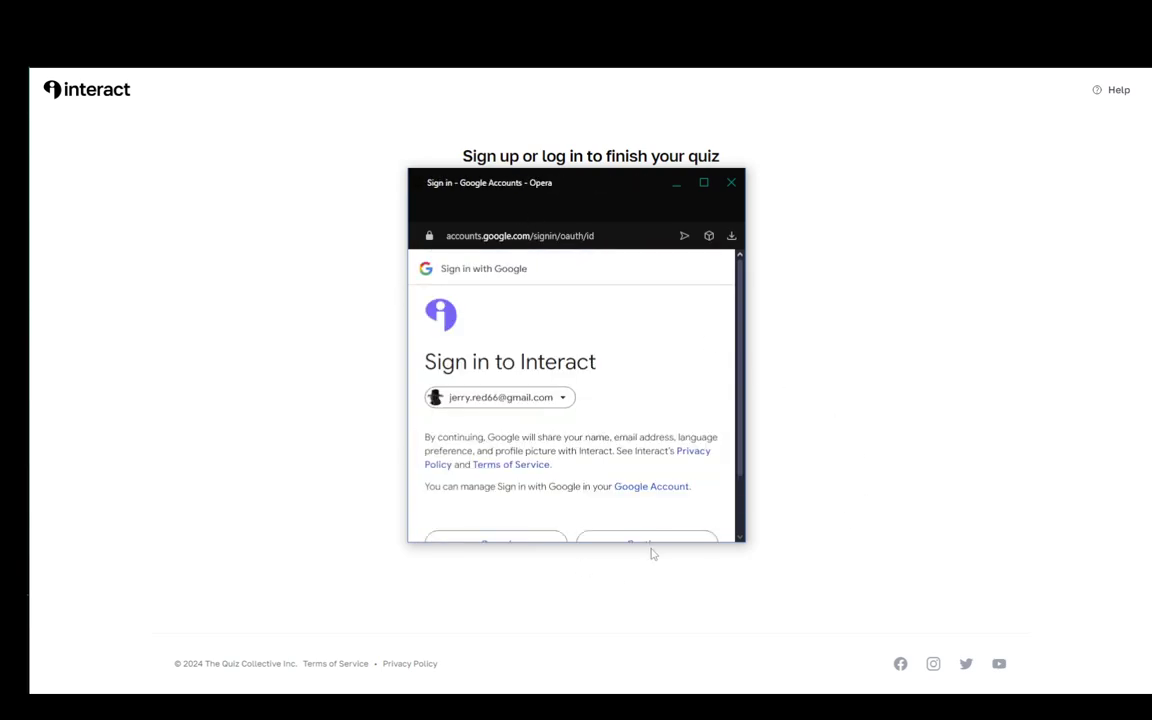
click(650, 540)
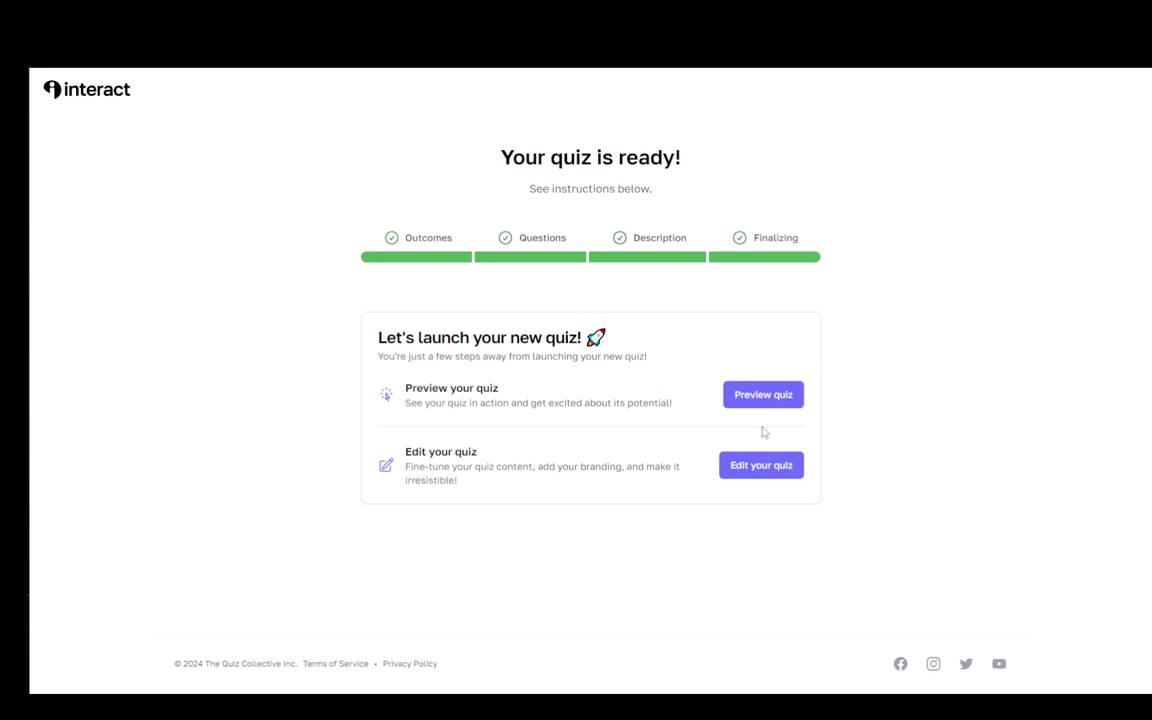
Preview the generated quiz, close the preview, and open the quiz for editing.
click(746, 400)
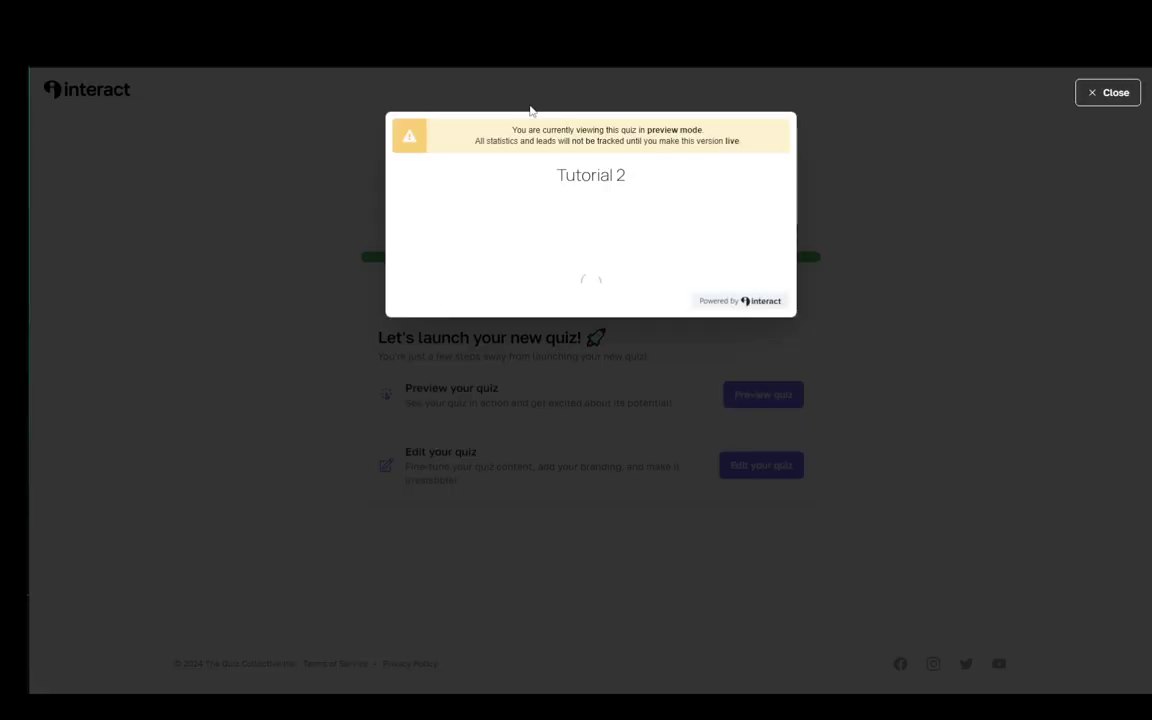
click(982, 342)
click(766, 467)
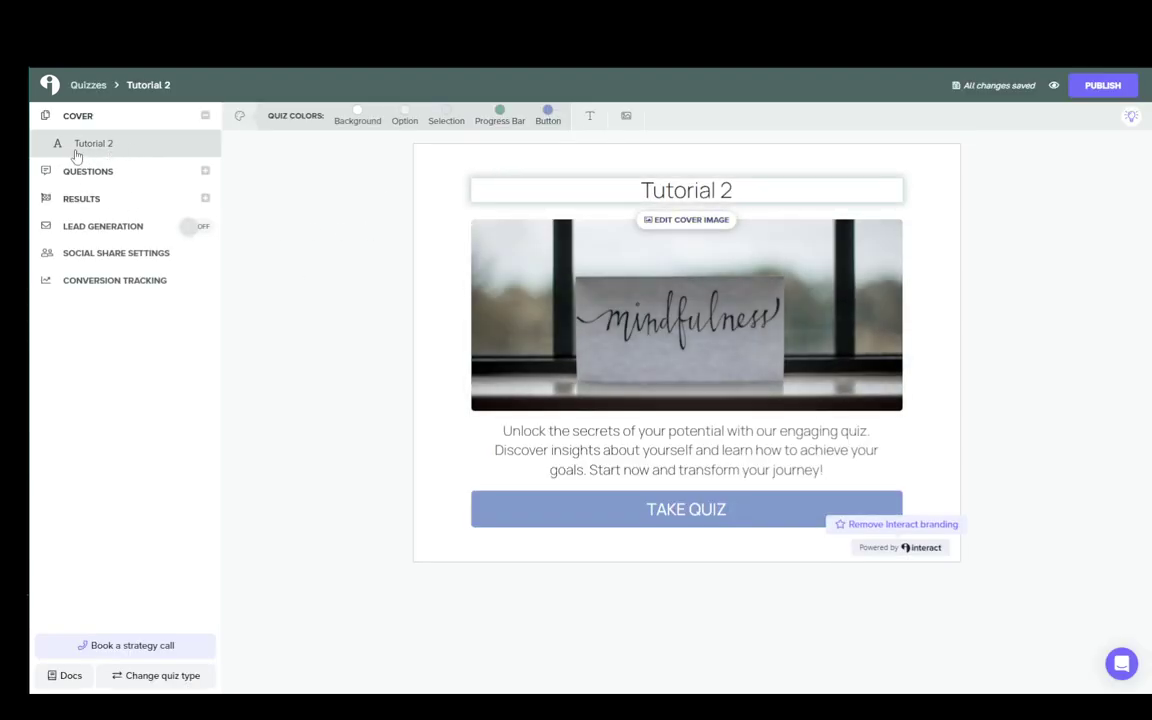
Try to publish the "Tutorial 2" quiz and dismiss the free-trial plan offer.
click(1103, 87)
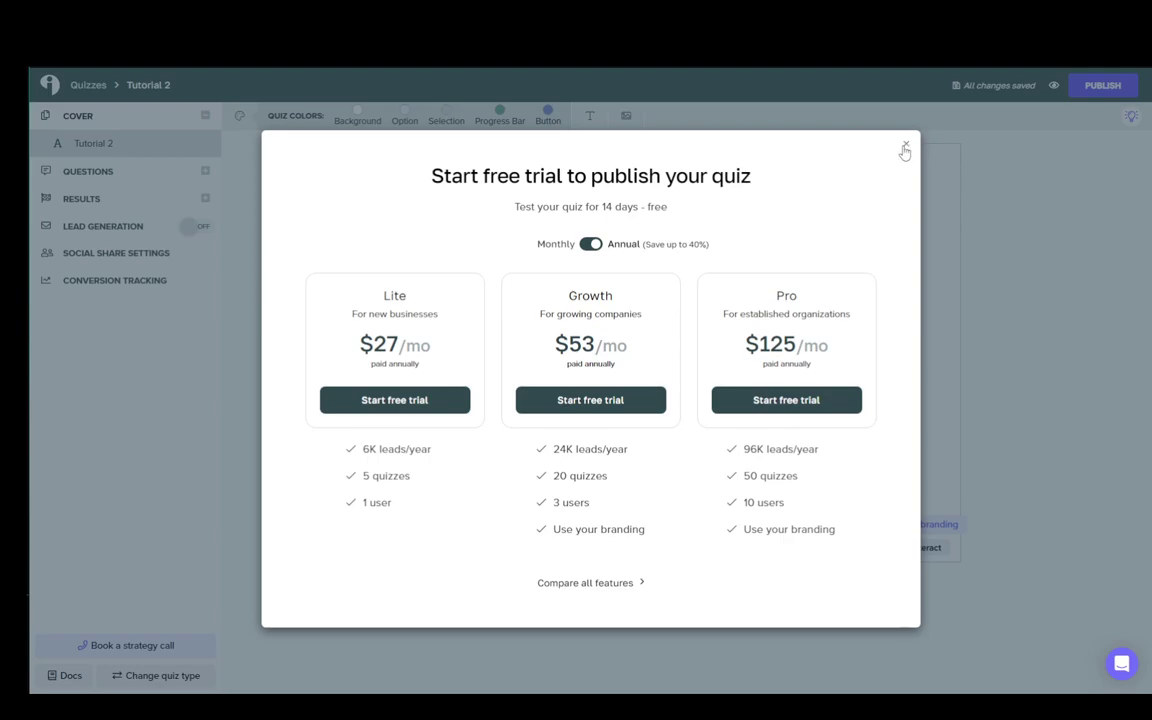
click(904, 149)
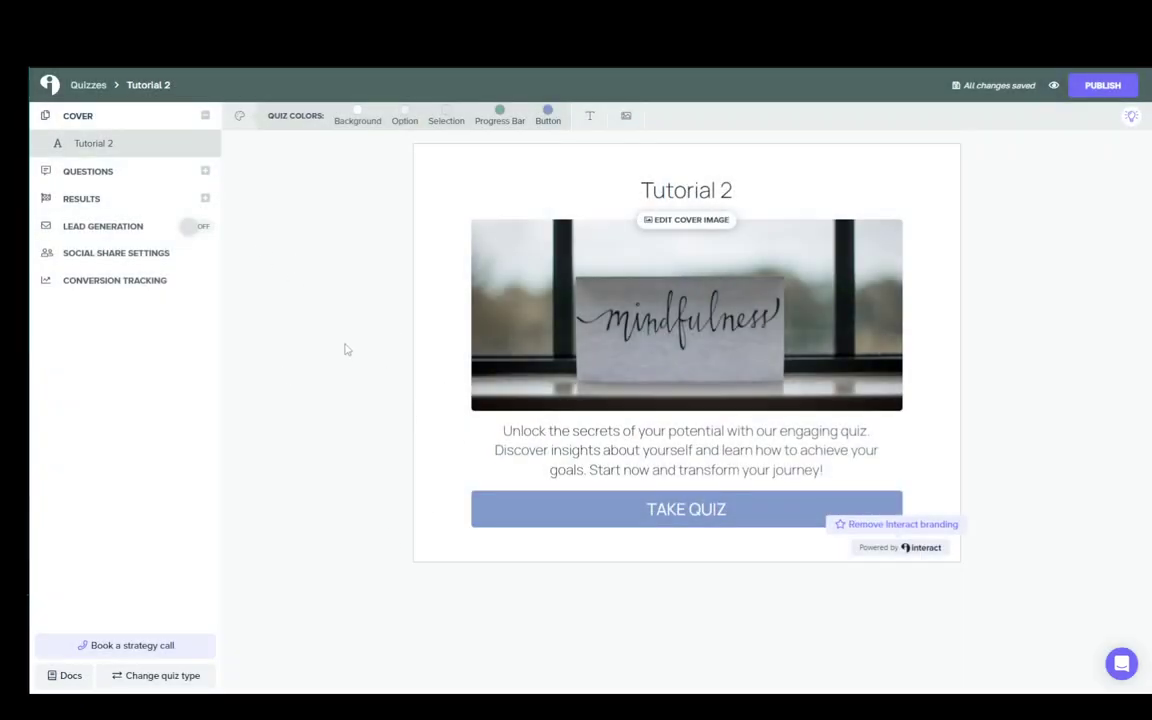